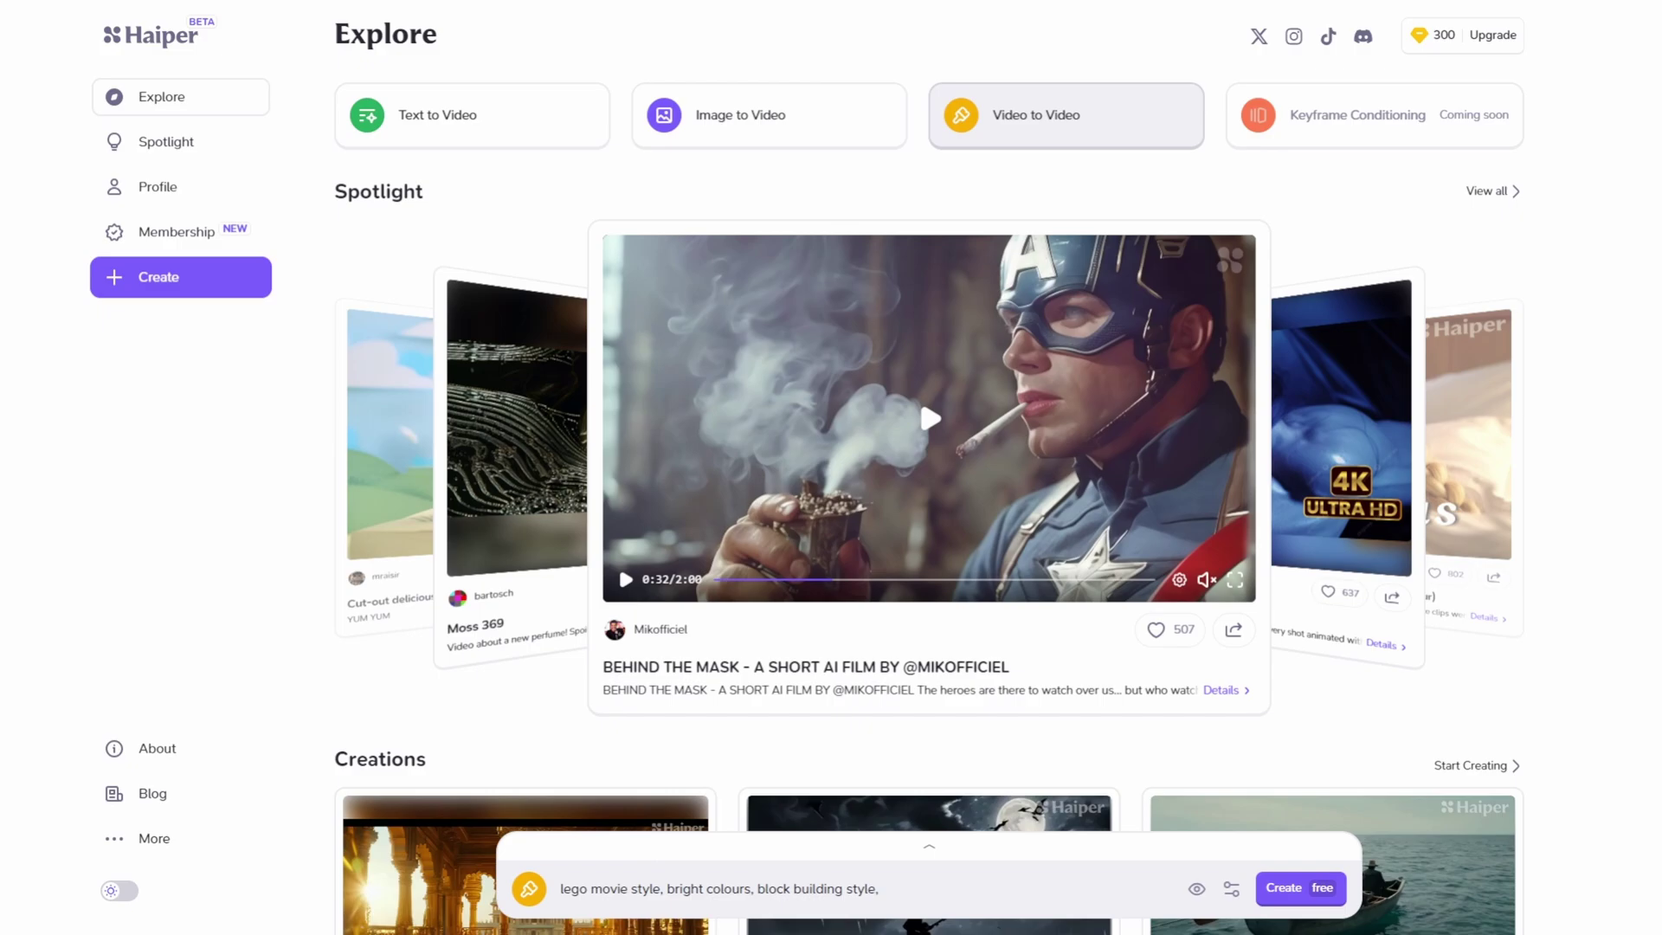
- Expand the prompt panel and move from Image to Video to Text to Video mode
{"action": "left_click", "coordinate": [1065, 116]}
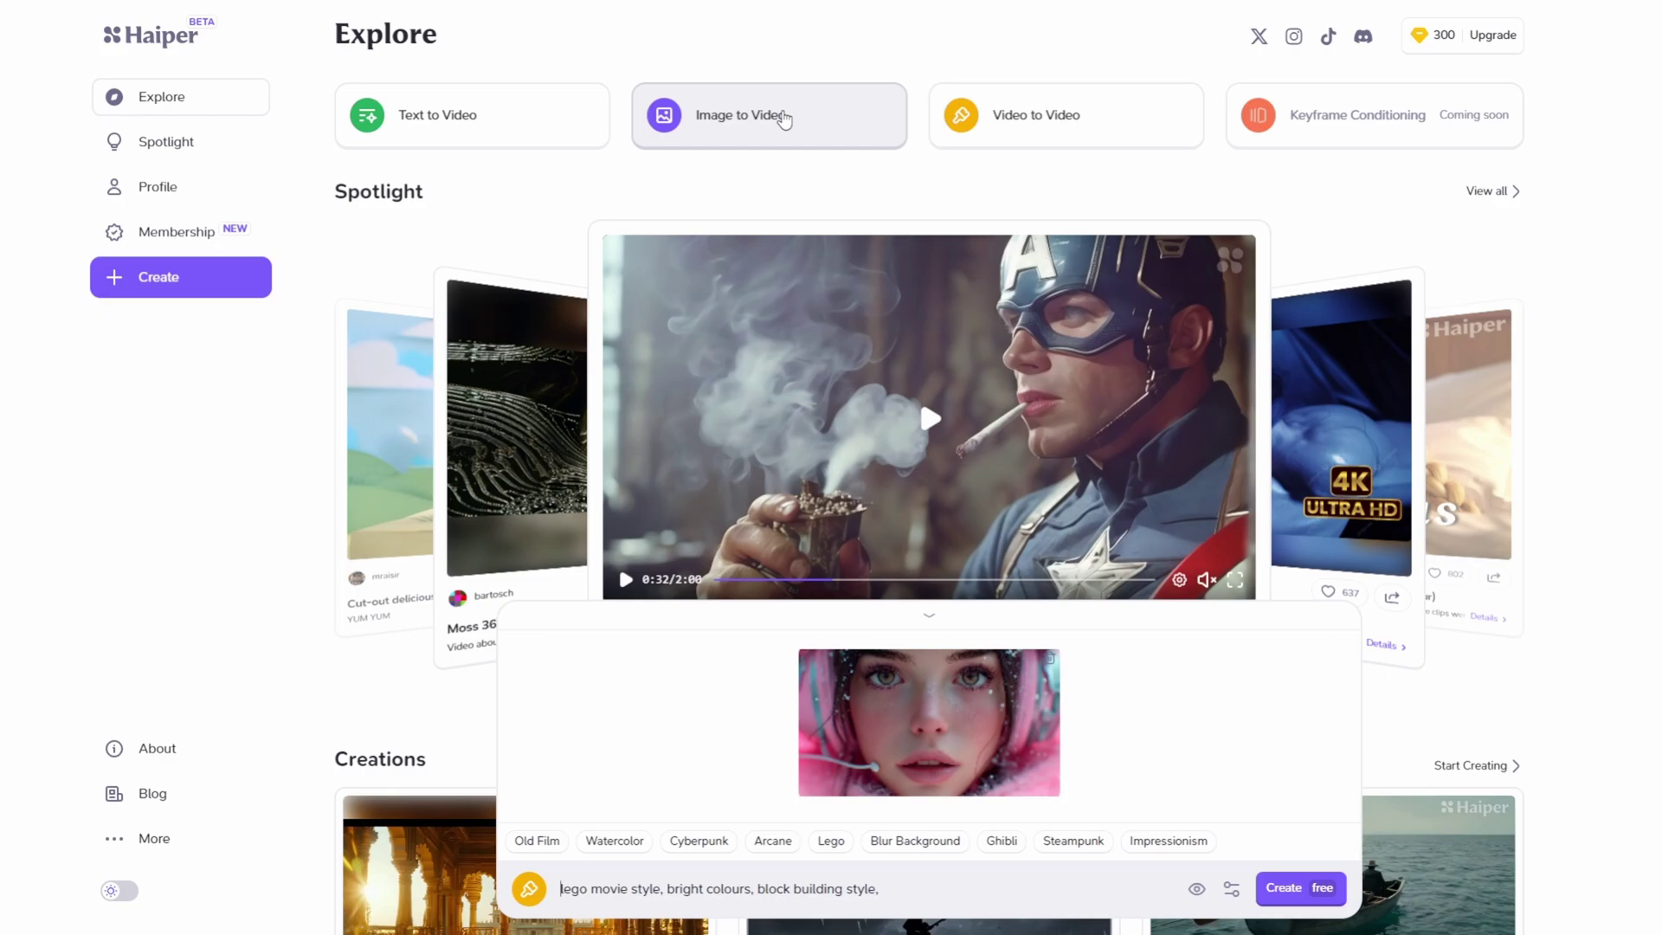
{"action": "left_click", "coordinate": [784, 119]}
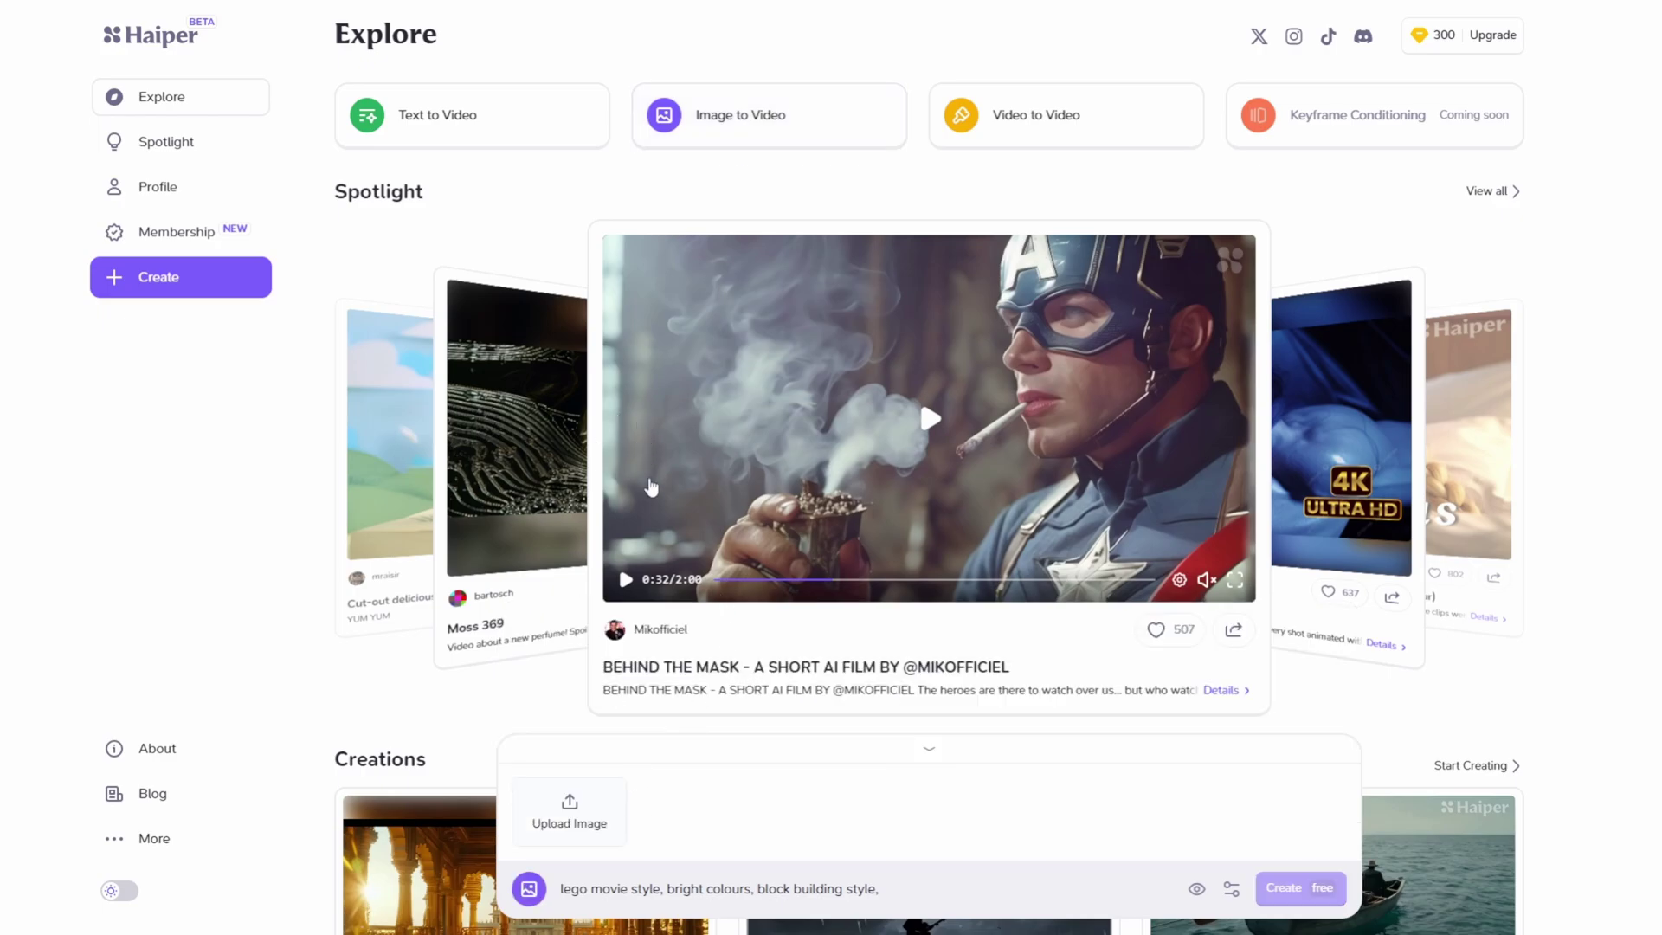
{"action": "left_click", "coordinate": [491, 126]}
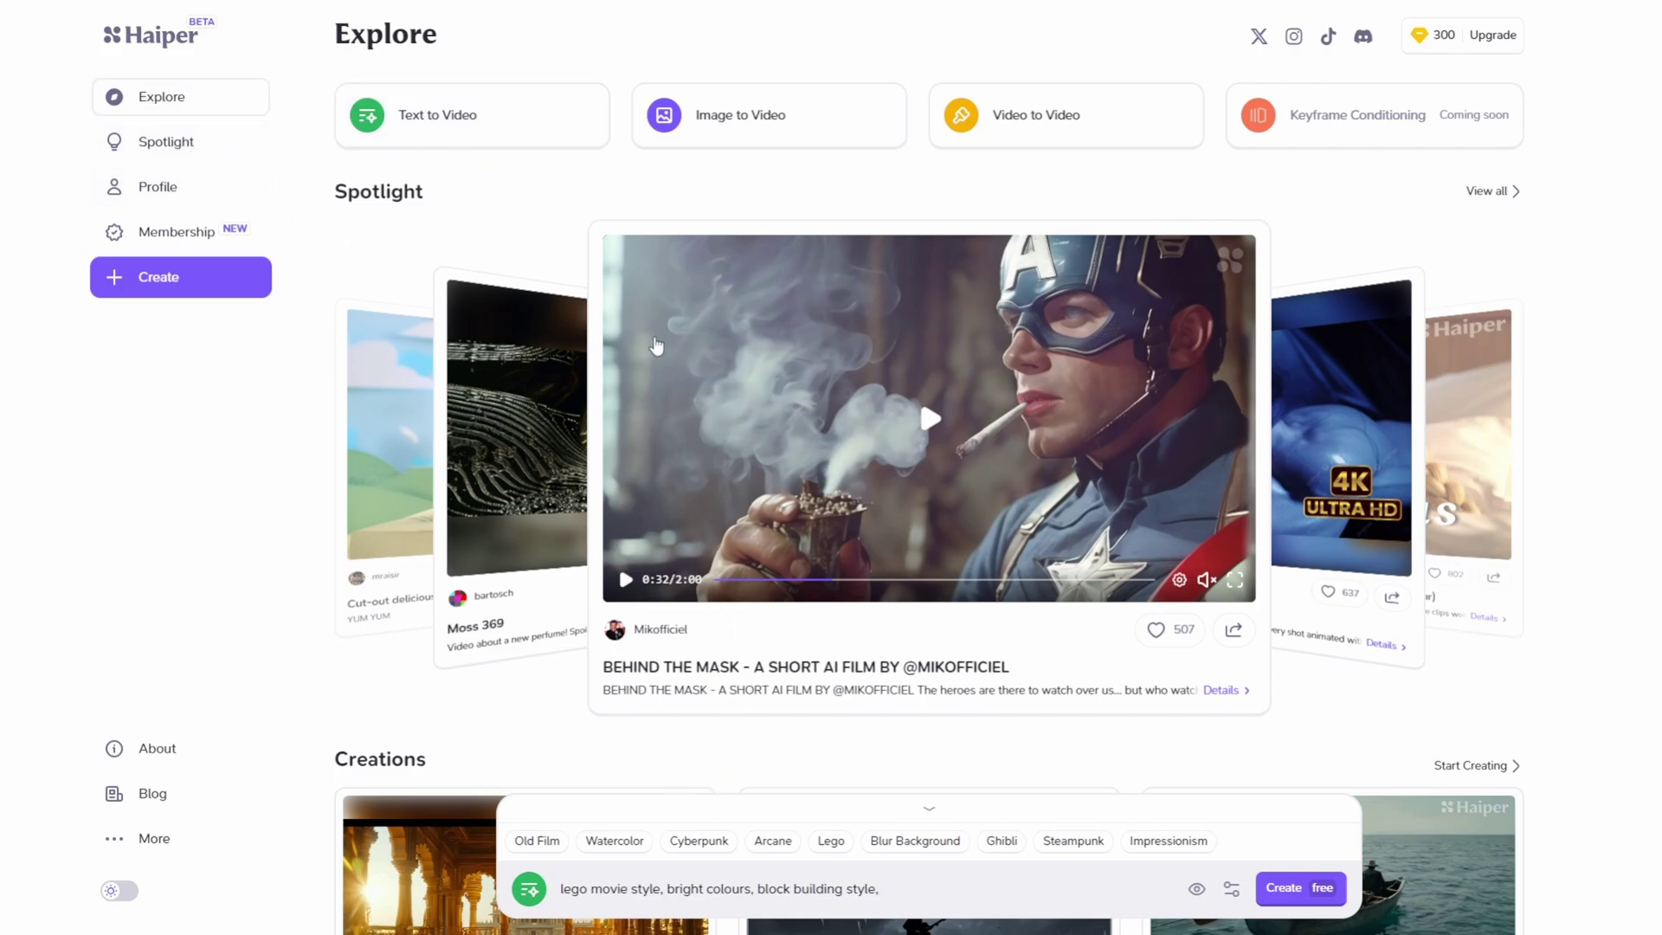
- Scroll down the Explore page through the Creations grid of community clips
{"action": "scroll", "coordinate": [656, 346], "scroll_direction": "down", "scroll_amount": 5}
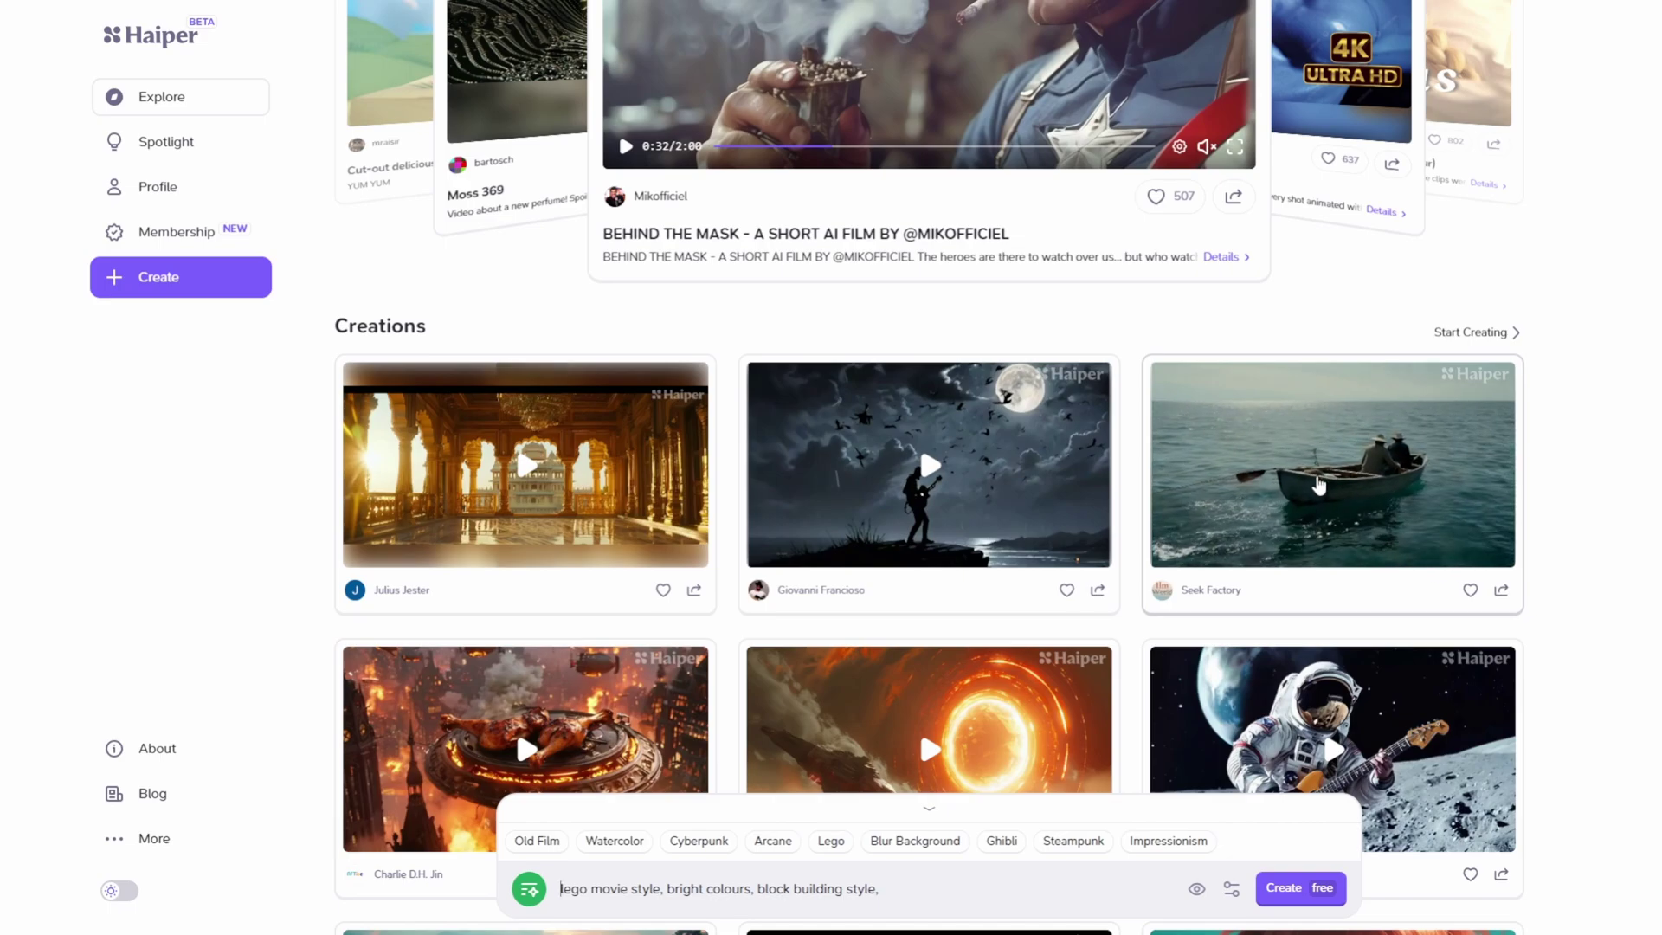
{"action": "scroll", "coordinate": [1319, 485], "scroll_direction": "down", "scroll_amount": 2}
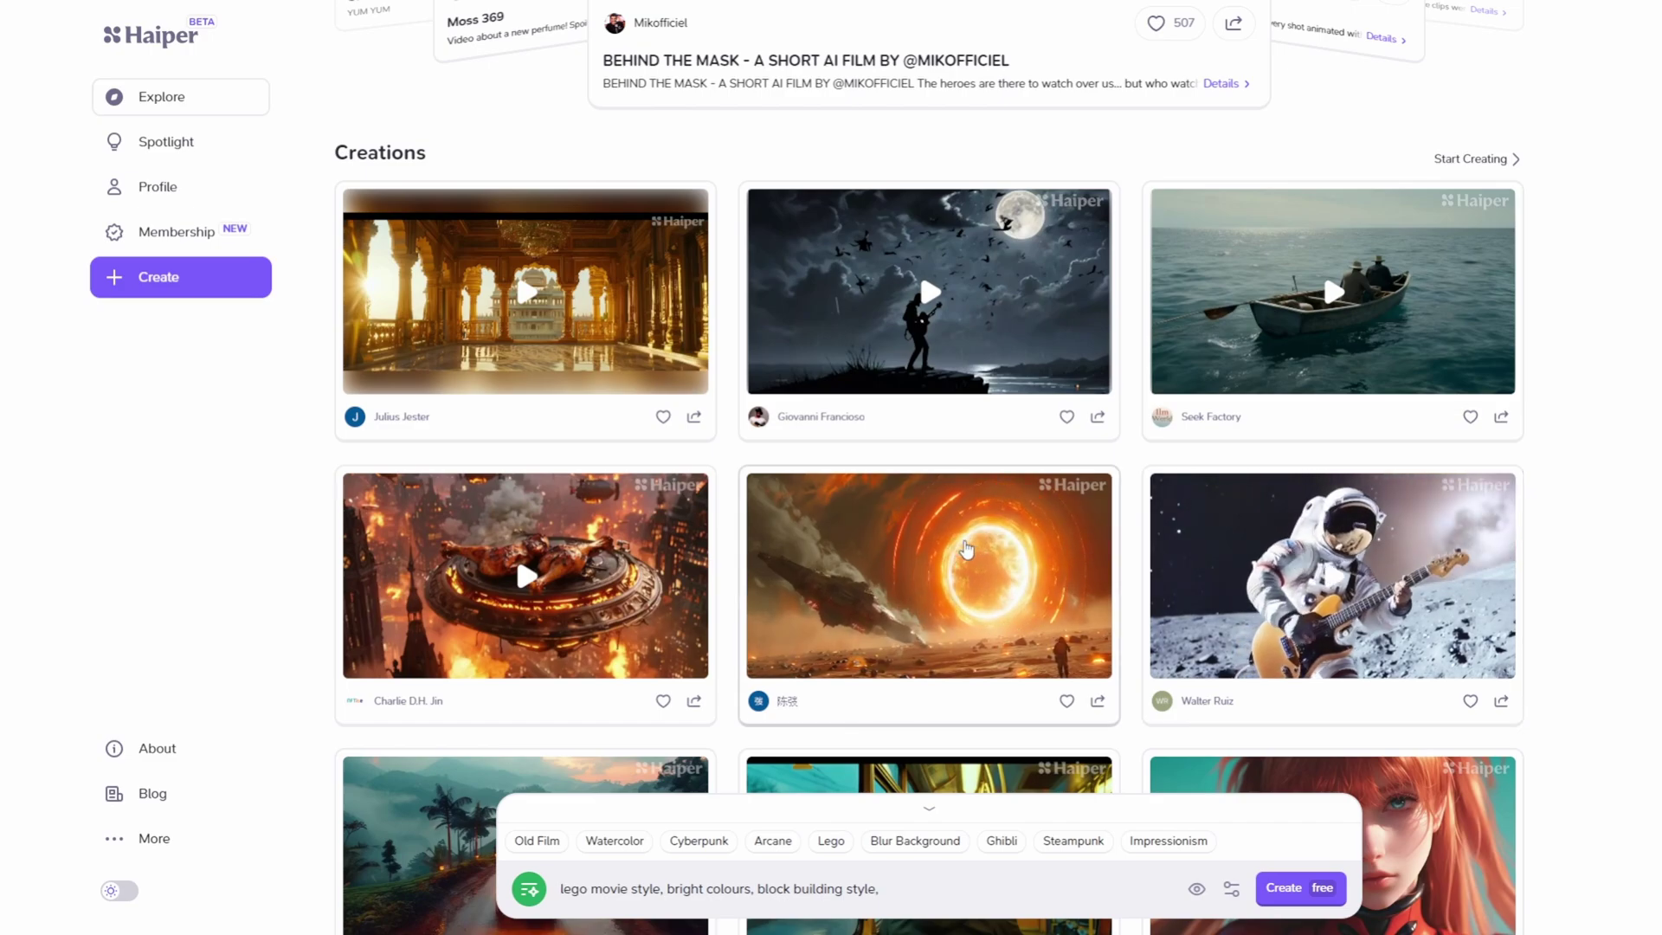
{"action": "scroll", "coordinate": [552, 585], "scroll_direction": "down", "scroll_amount": 5}
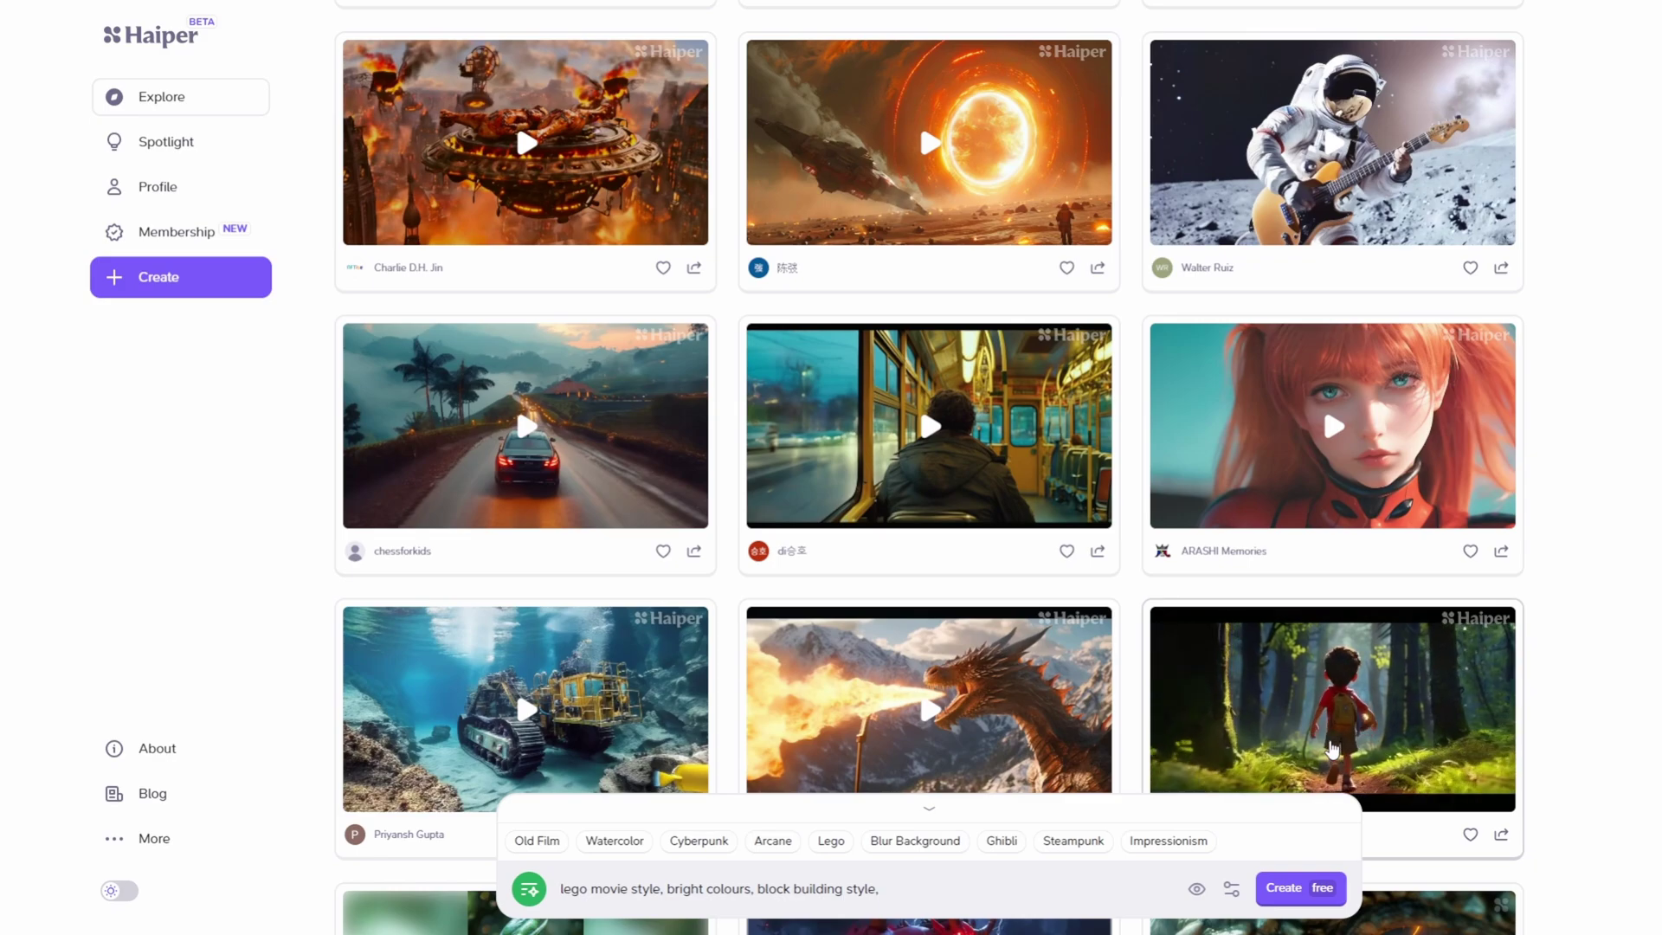
- Go to Spotlight, unmute the 'Infected Earth | Zombie Apocalypse Trailer', and keep scrolling the feed
{"action": "left_click", "coordinate": [160, 143]}
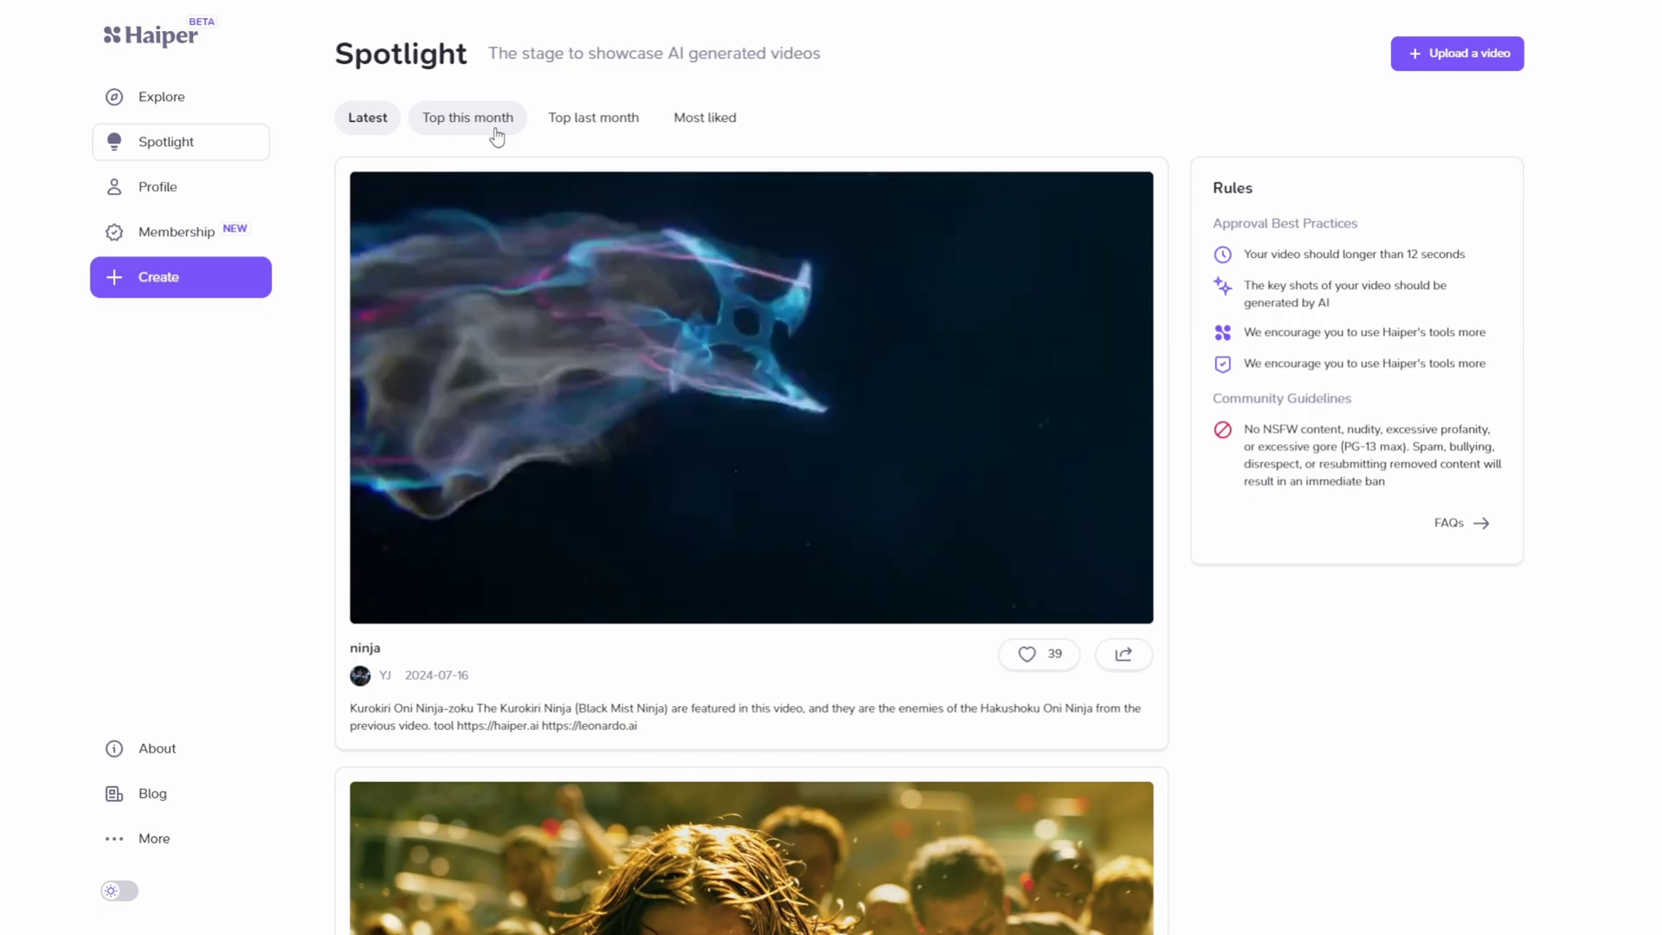
{"action": "scroll", "coordinate": [531, 282], "scroll_direction": "down", "scroll_amount": 5}
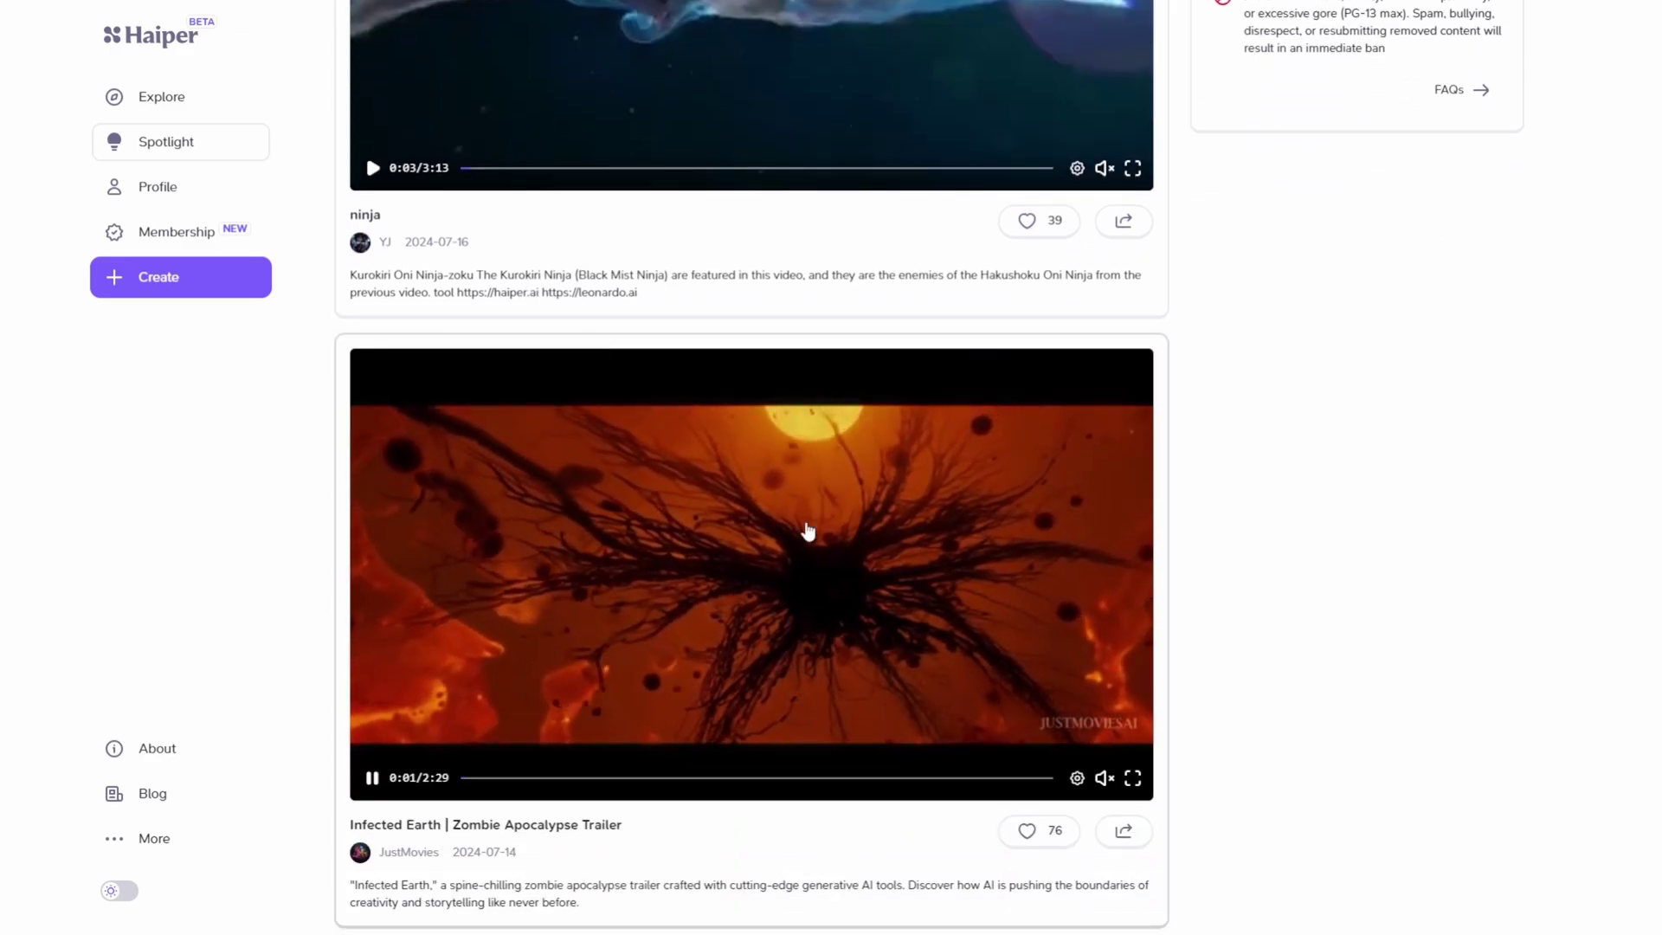
{"action": "mouse_move", "coordinate": [1106, 779]}
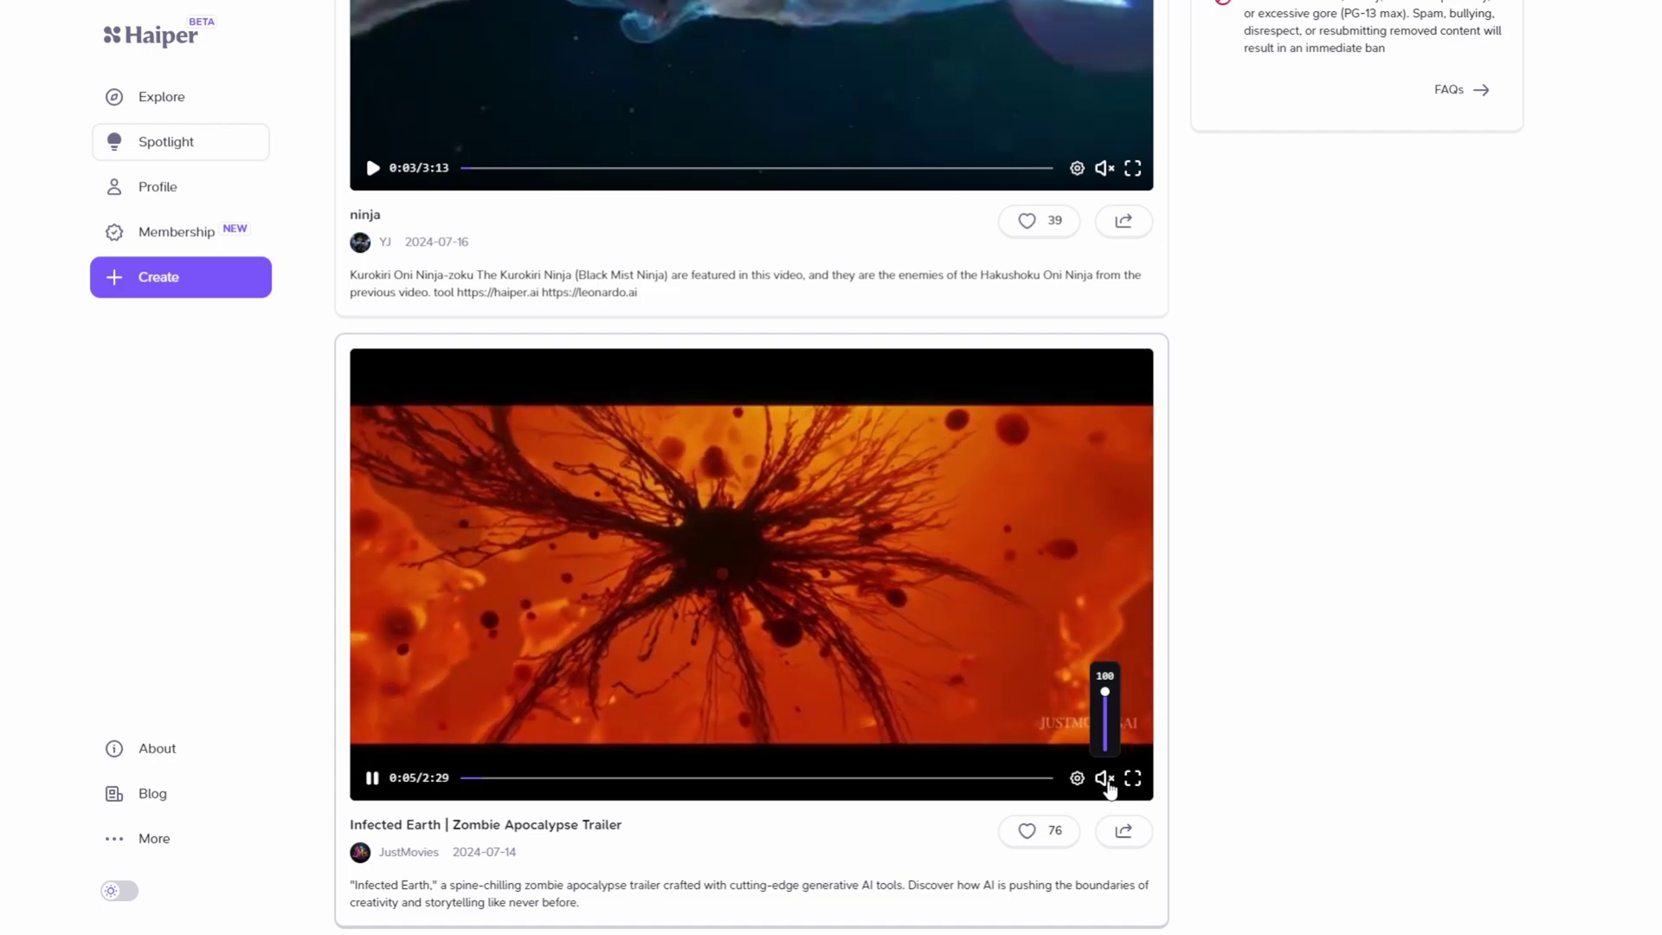
{"action": "left_click", "coordinate": [1106, 779]}
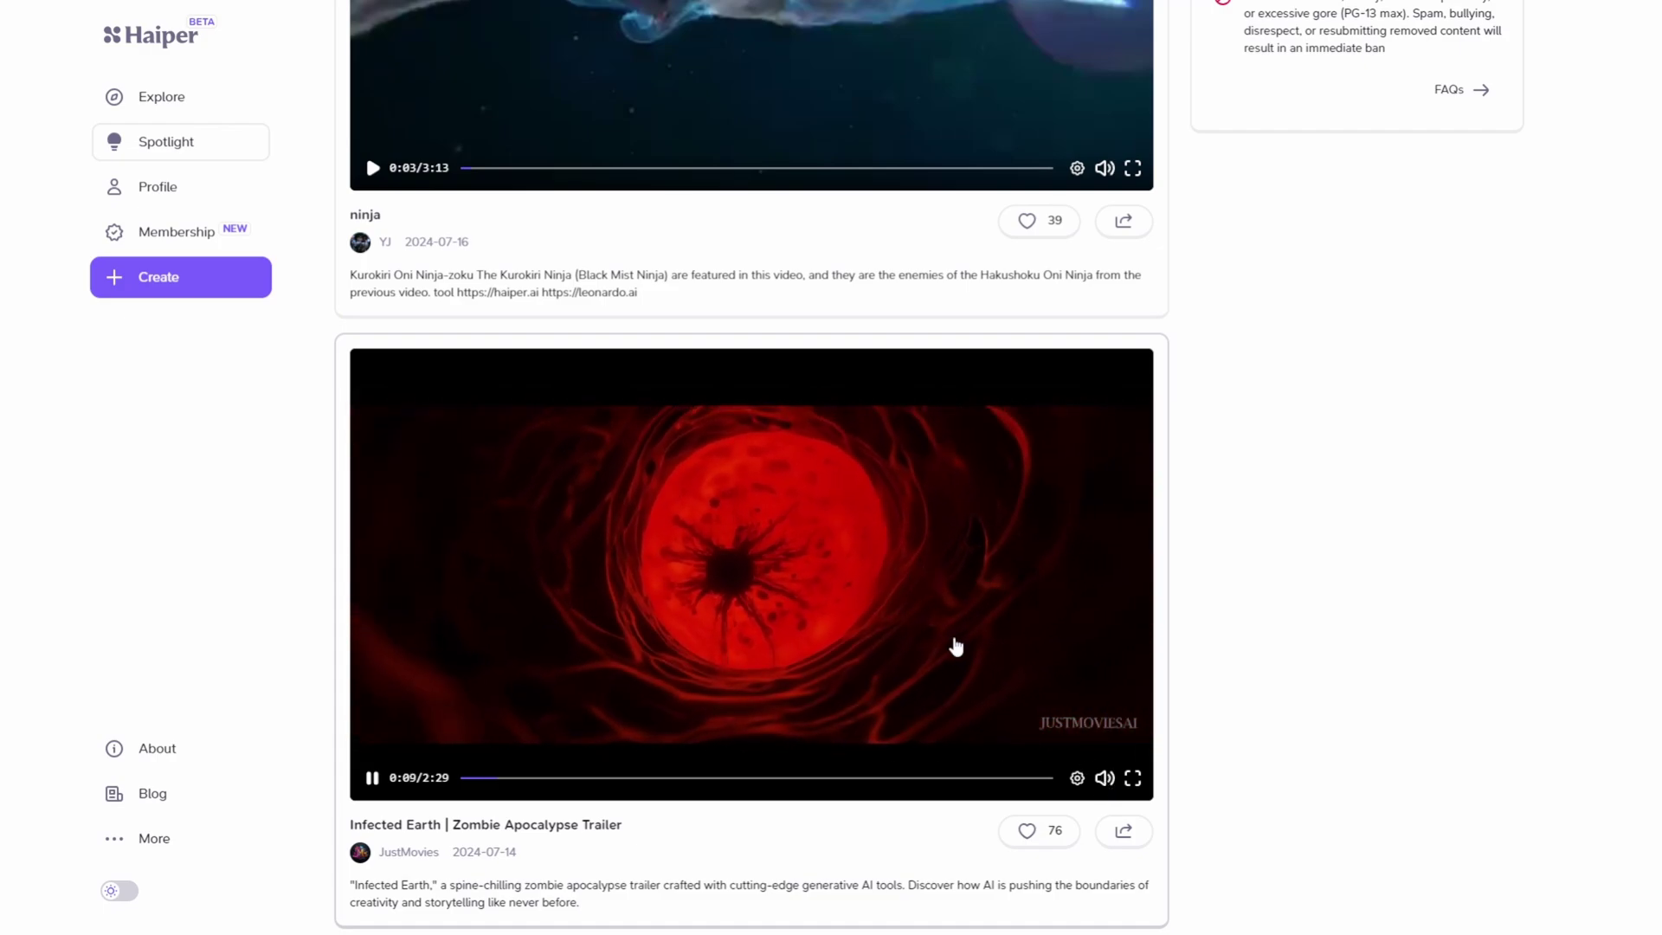
{"action": "mouse_move", "coordinate": [1103, 782]}
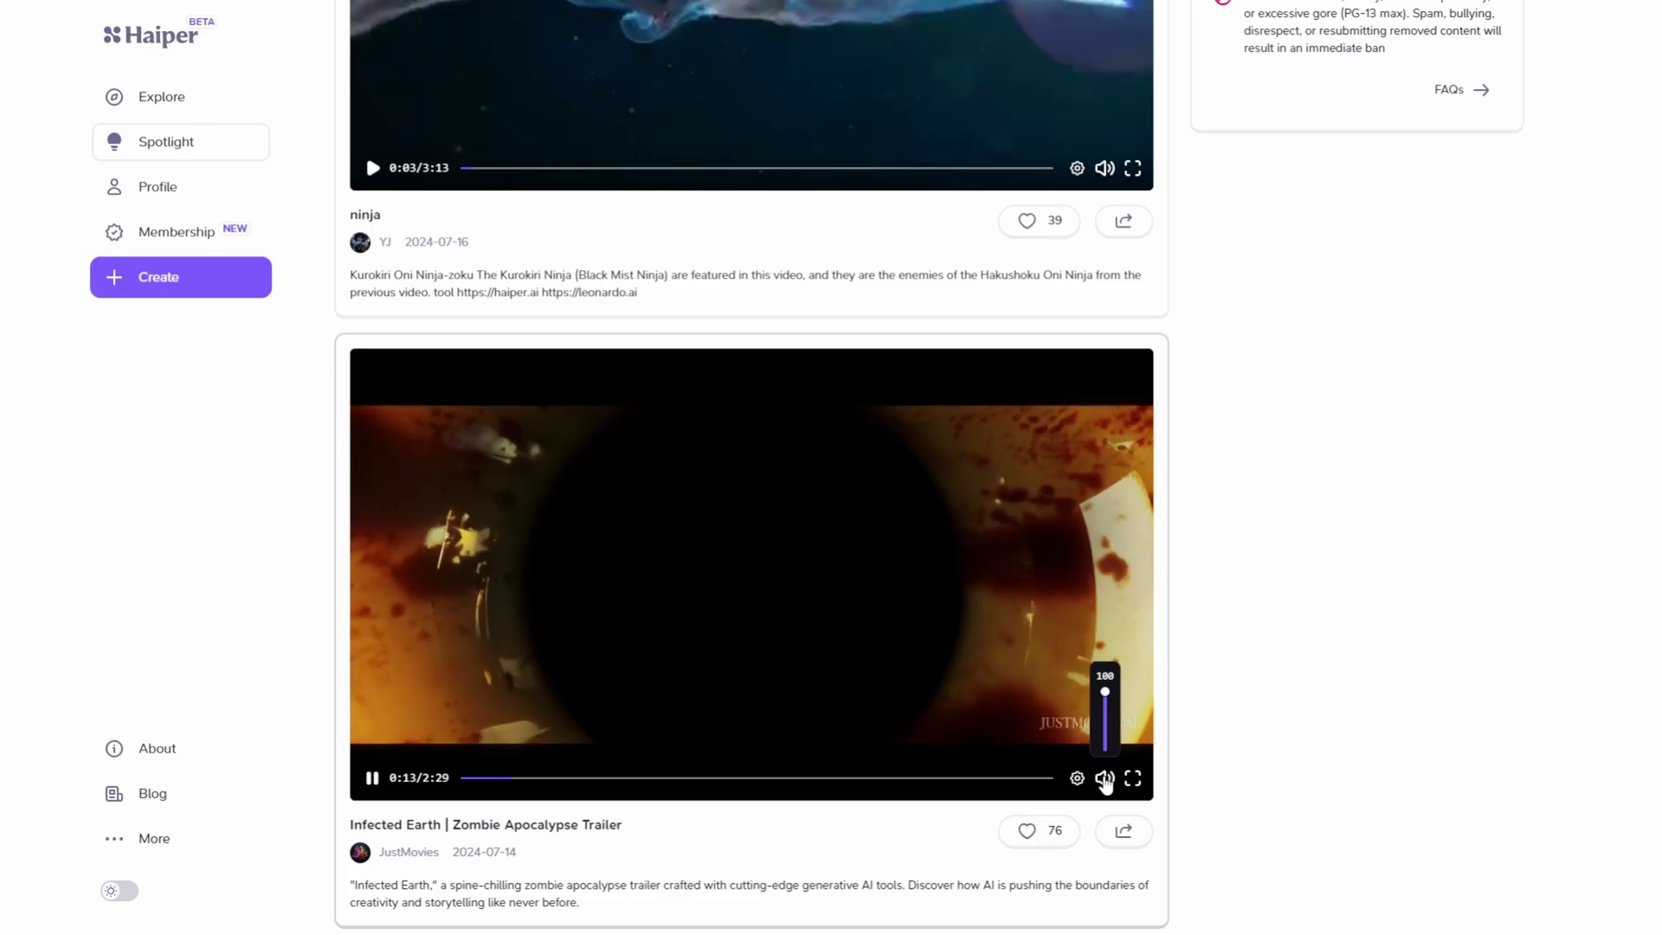
{"action": "scroll", "coordinate": [832, 679], "scroll_direction": "down", "scroll_amount": 5}
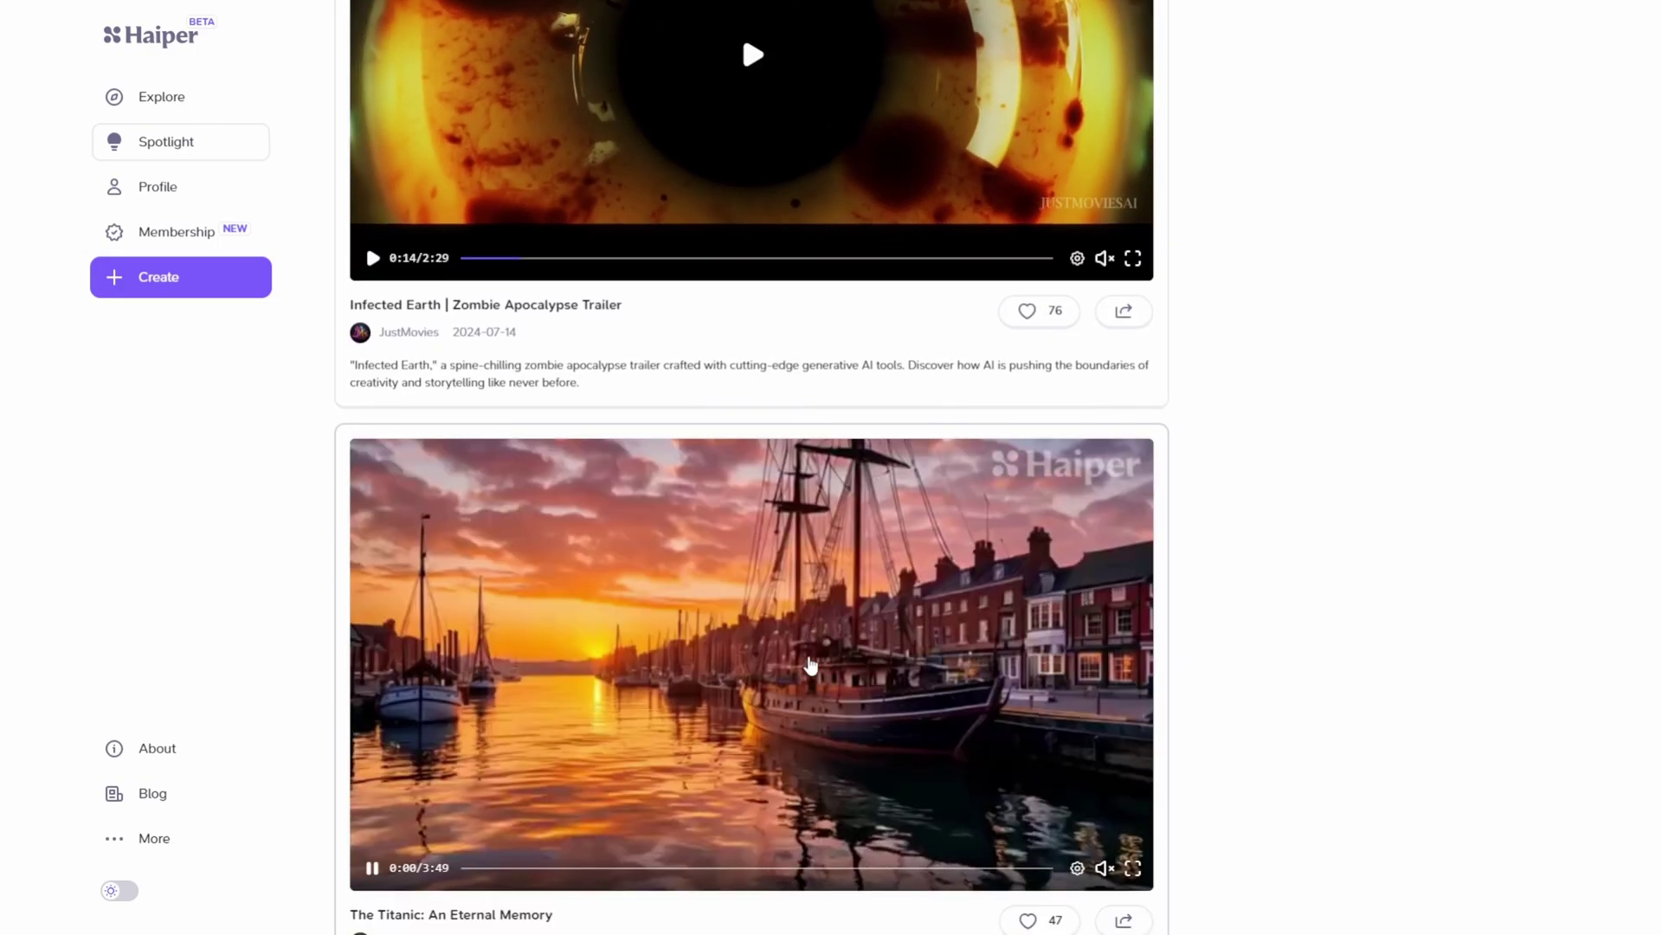
- Unmute the Amazon jungle video, scroll past The Guyver, then back to Echoes of Pripyat
{"action": "scroll", "coordinate": [811, 665], "scroll_direction": "down", "scroll_amount": 8}
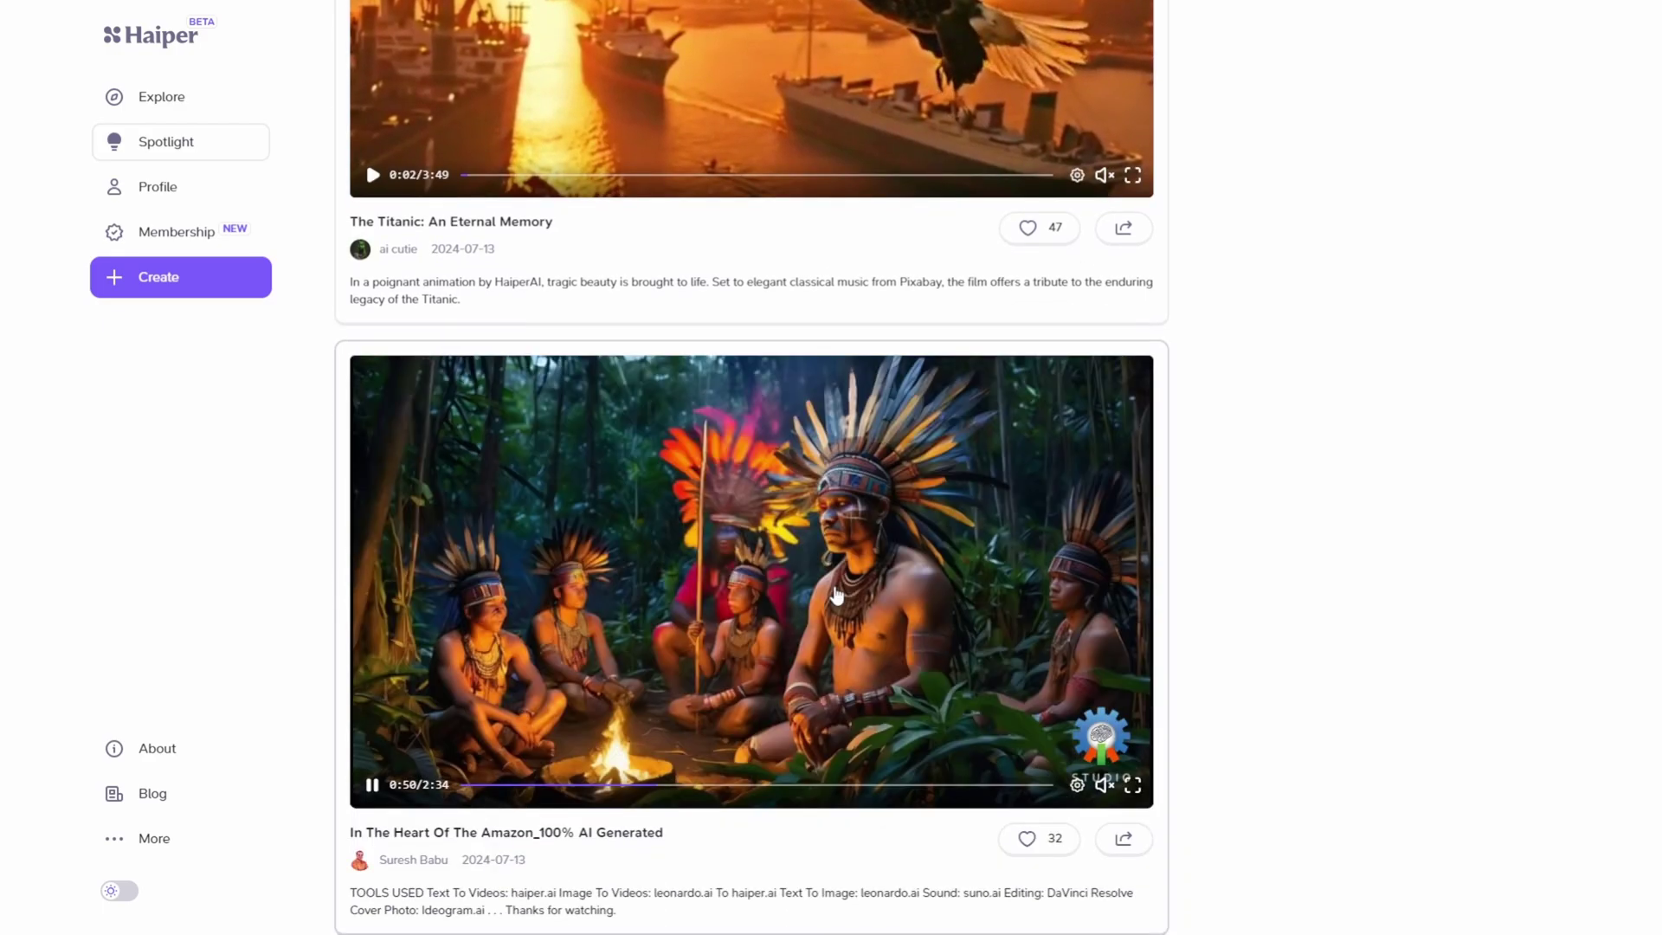
{"action": "left_click", "coordinate": [1104, 785]}
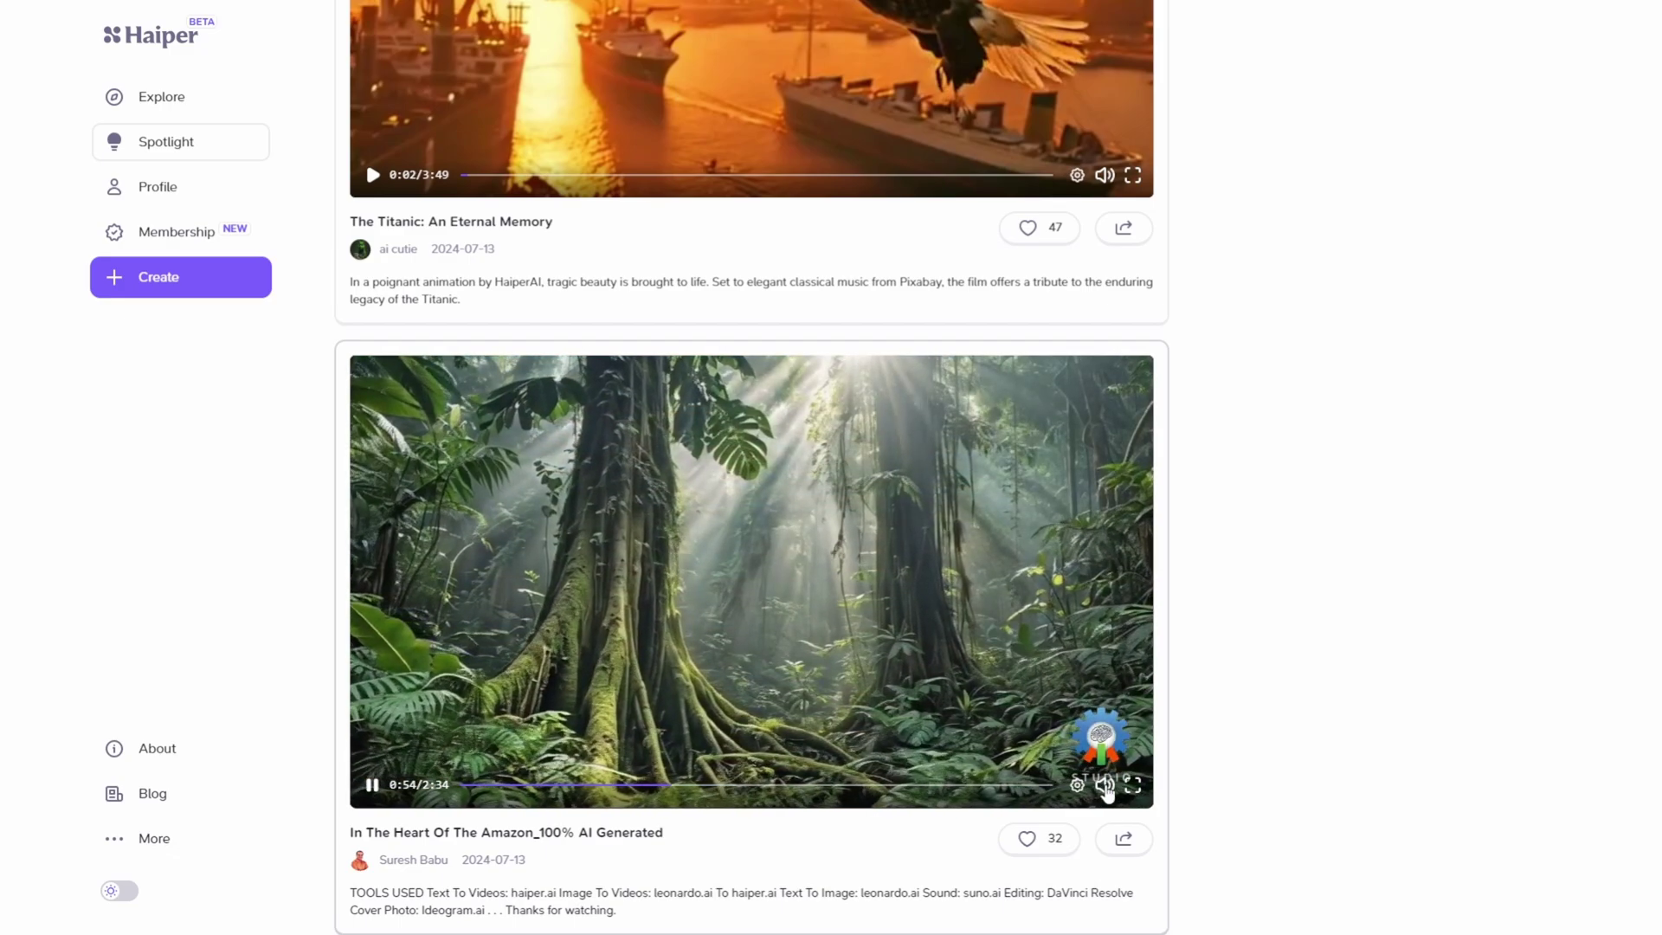
{"action": "scroll", "coordinate": [794, 642], "scroll_direction": "down", "scroll_amount": 4}
{"action": "scroll", "coordinate": [794, 641], "scroll_direction": "down", "scroll_amount": 13}
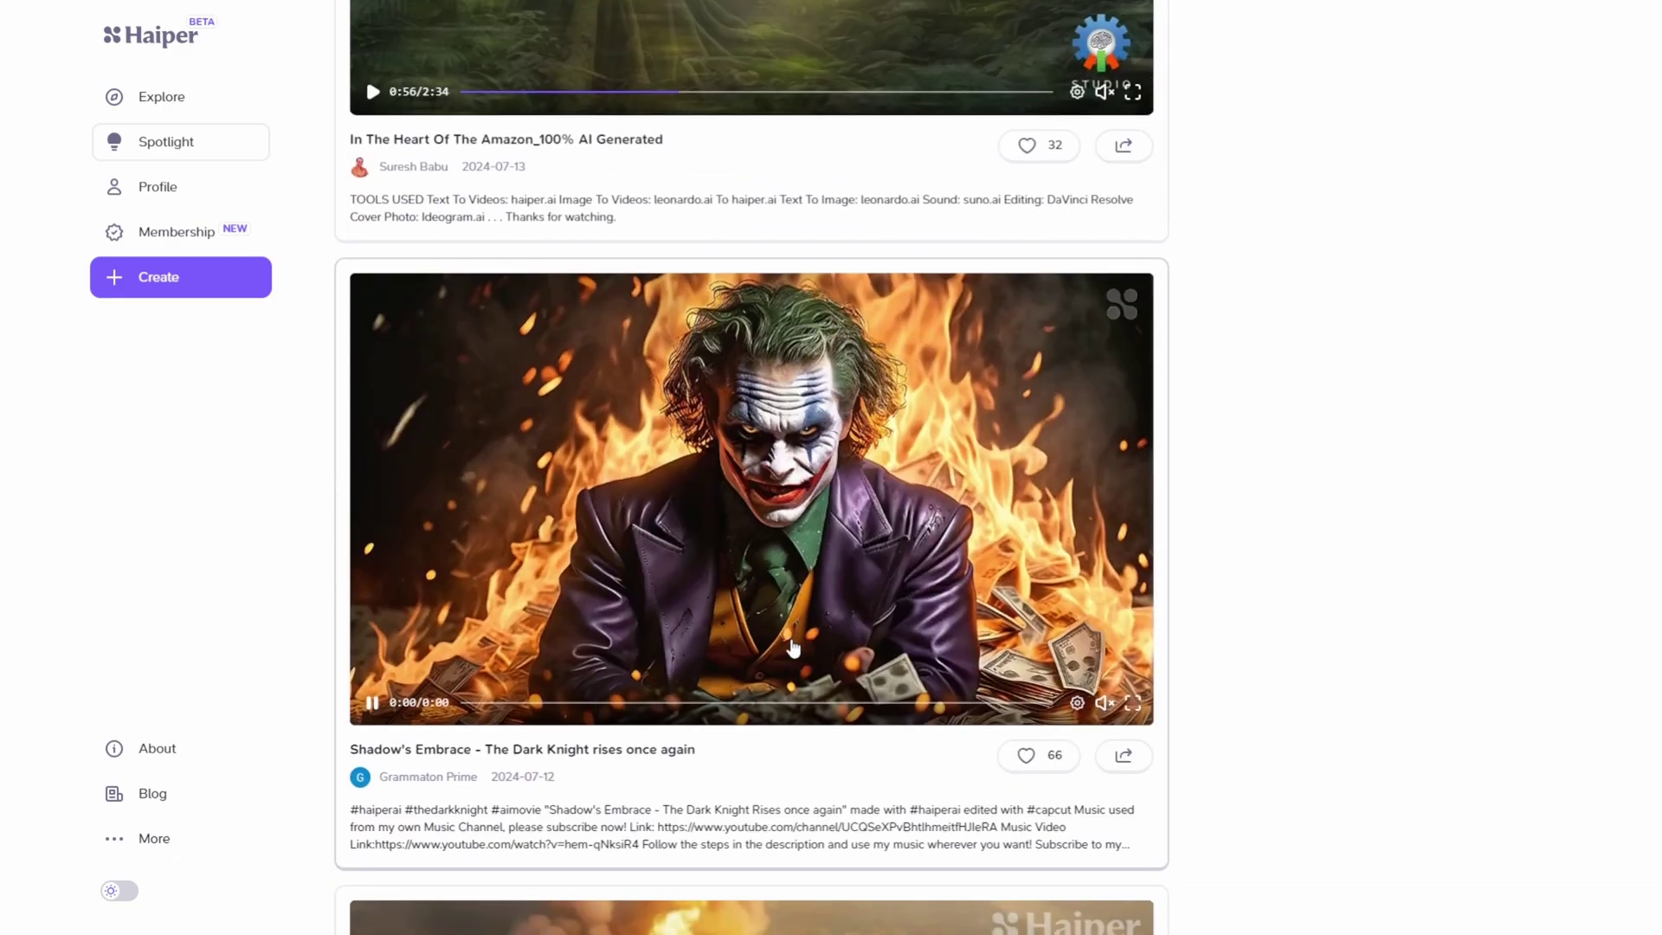
{"action": "scroll", "coordinate": [793, 642], "scroll_direction": "down", "scroll_amount": 20}
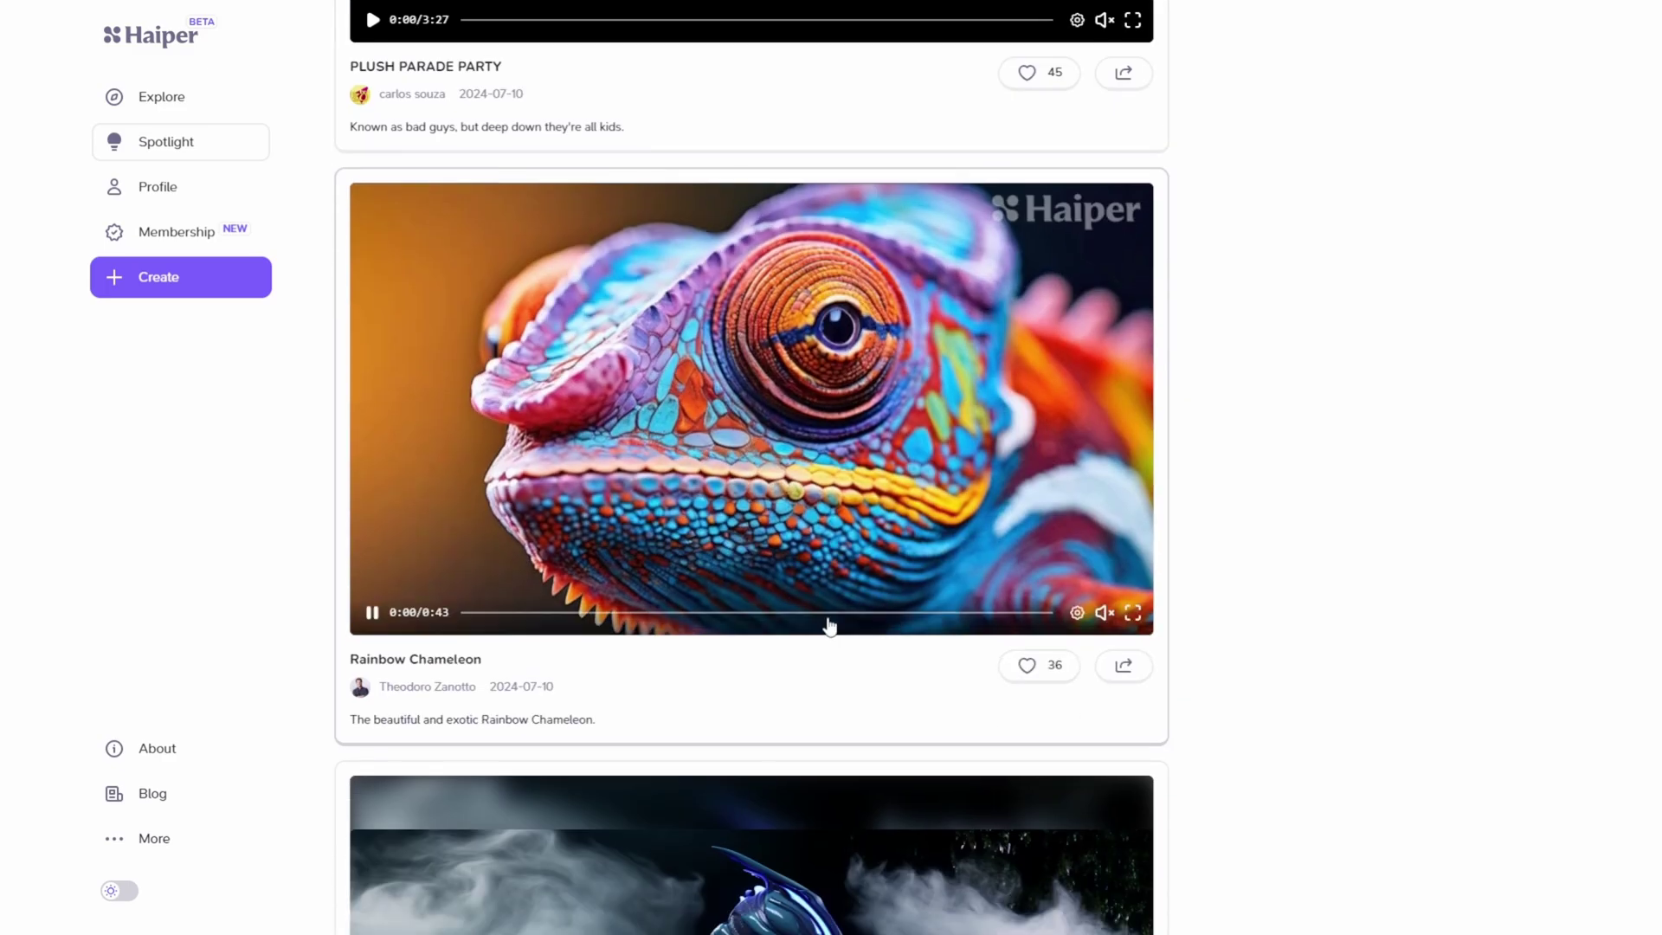
{"action": "scroll", "coordinate": [829, 625], "scroll_direction": "down", "scroll_amount": 6}
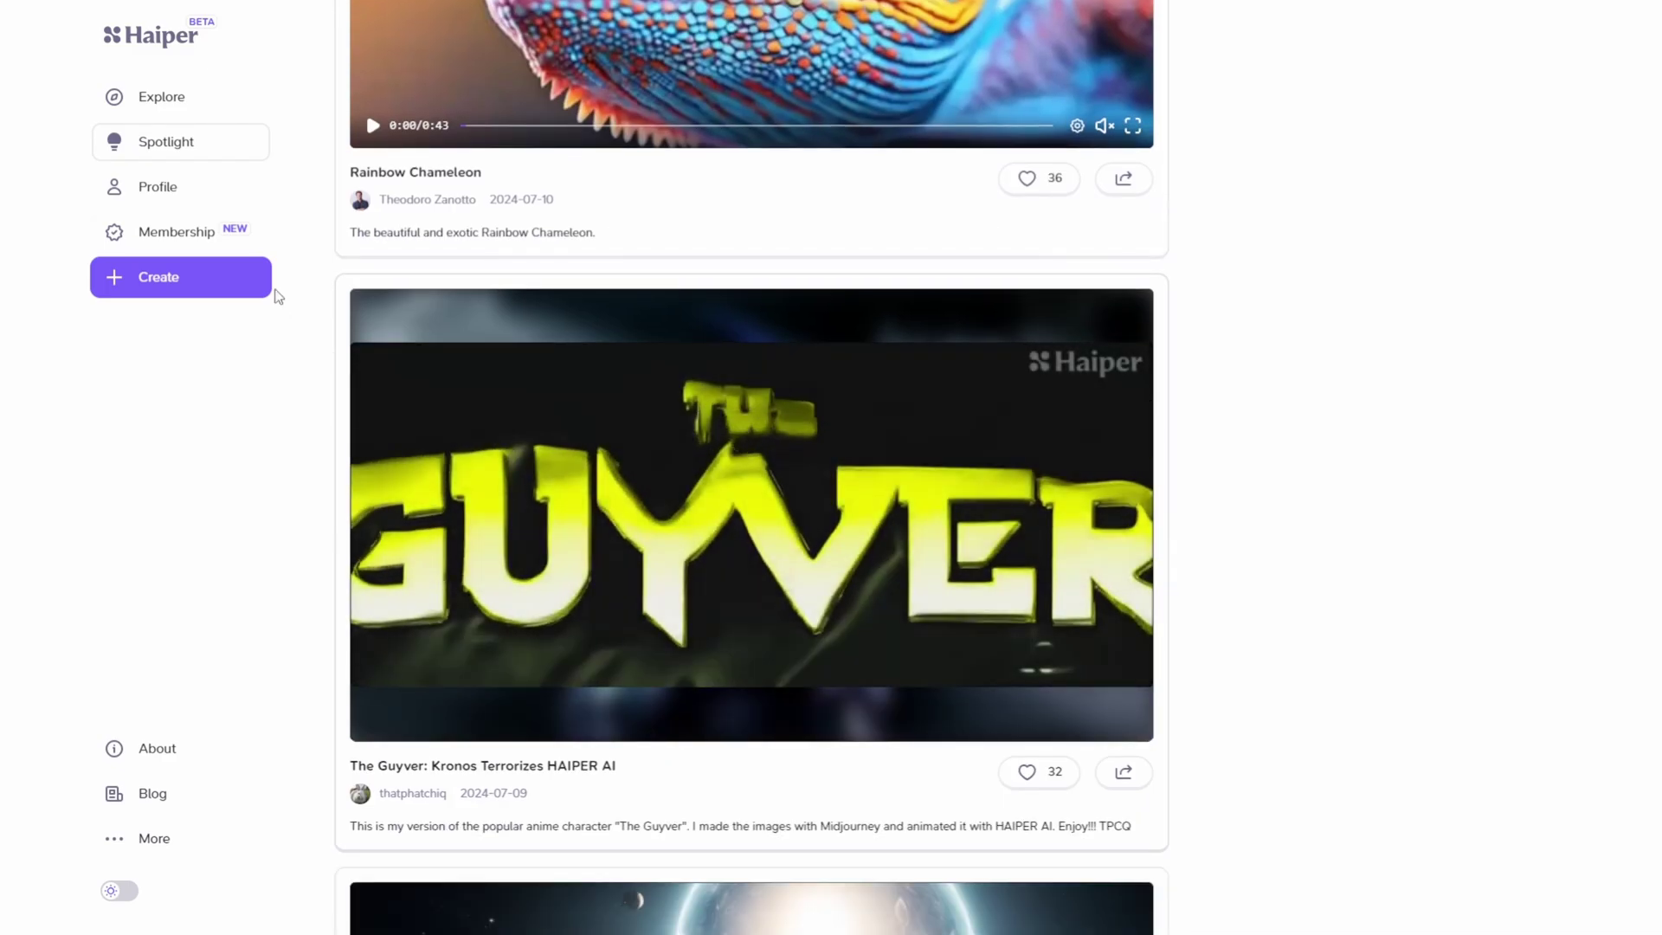
{"action": "scroll", "coordinate": [550, 295], "scroll_direction": "down", "scroll_amount": 5}
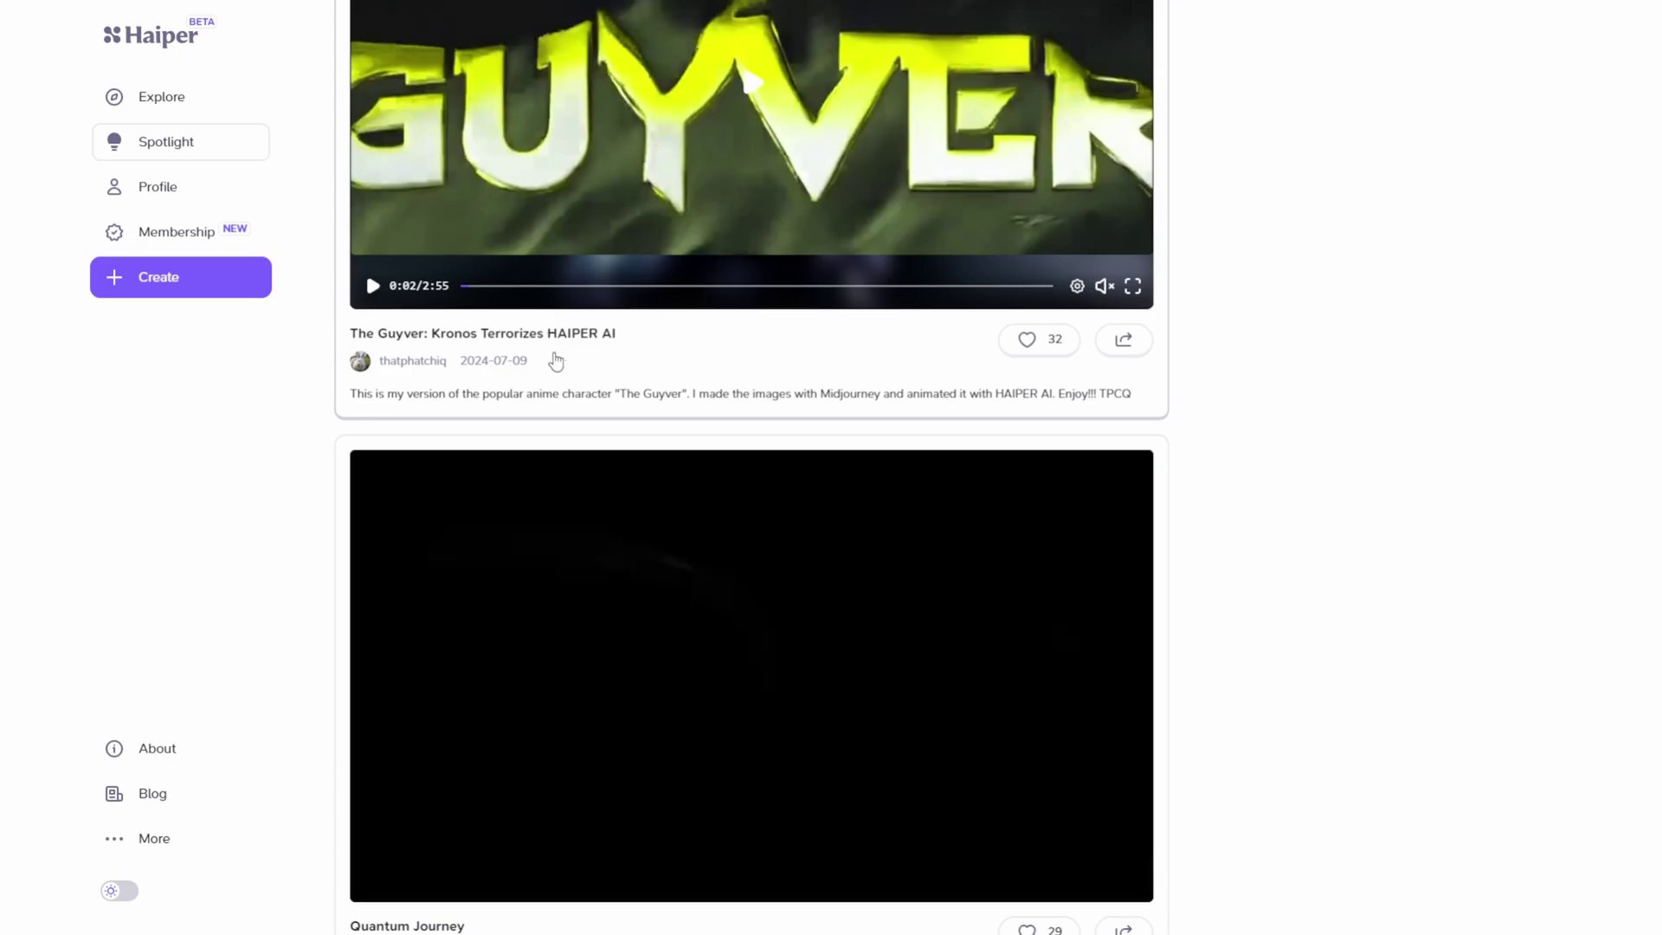
{"action": "scroll", "coordinate": [556, 362], "scroll_direction": "up", "scroll_amount": 20}
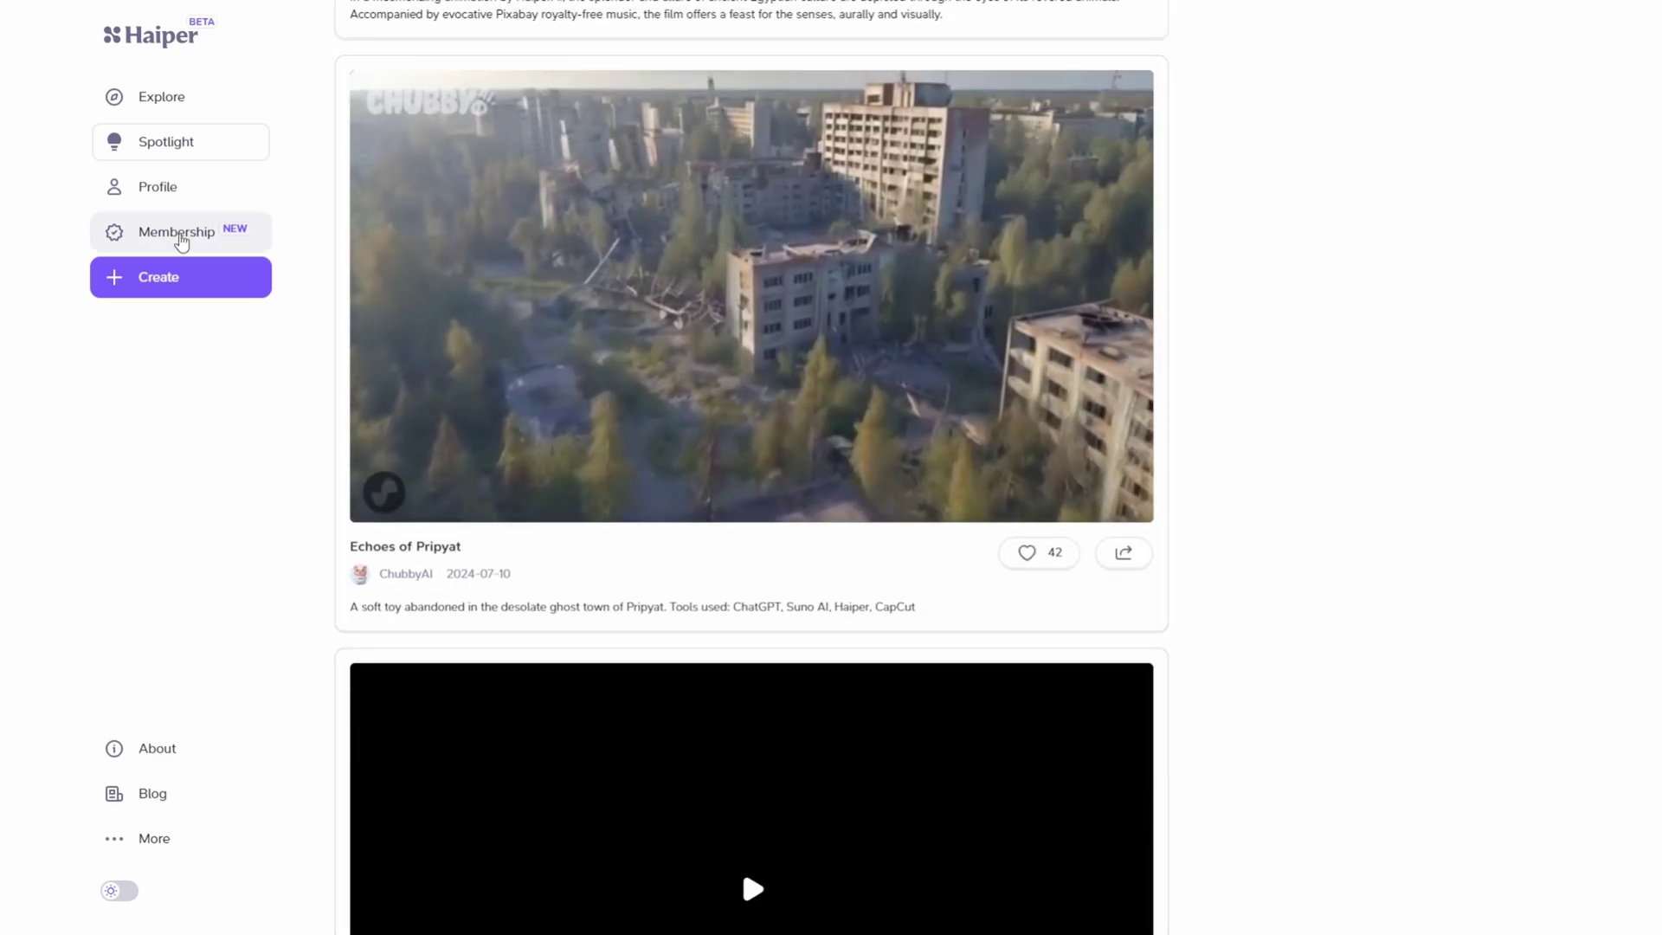
- View the Membership page with its plans and credits
{"action": "left_click", "coordinate": [179, 236]}
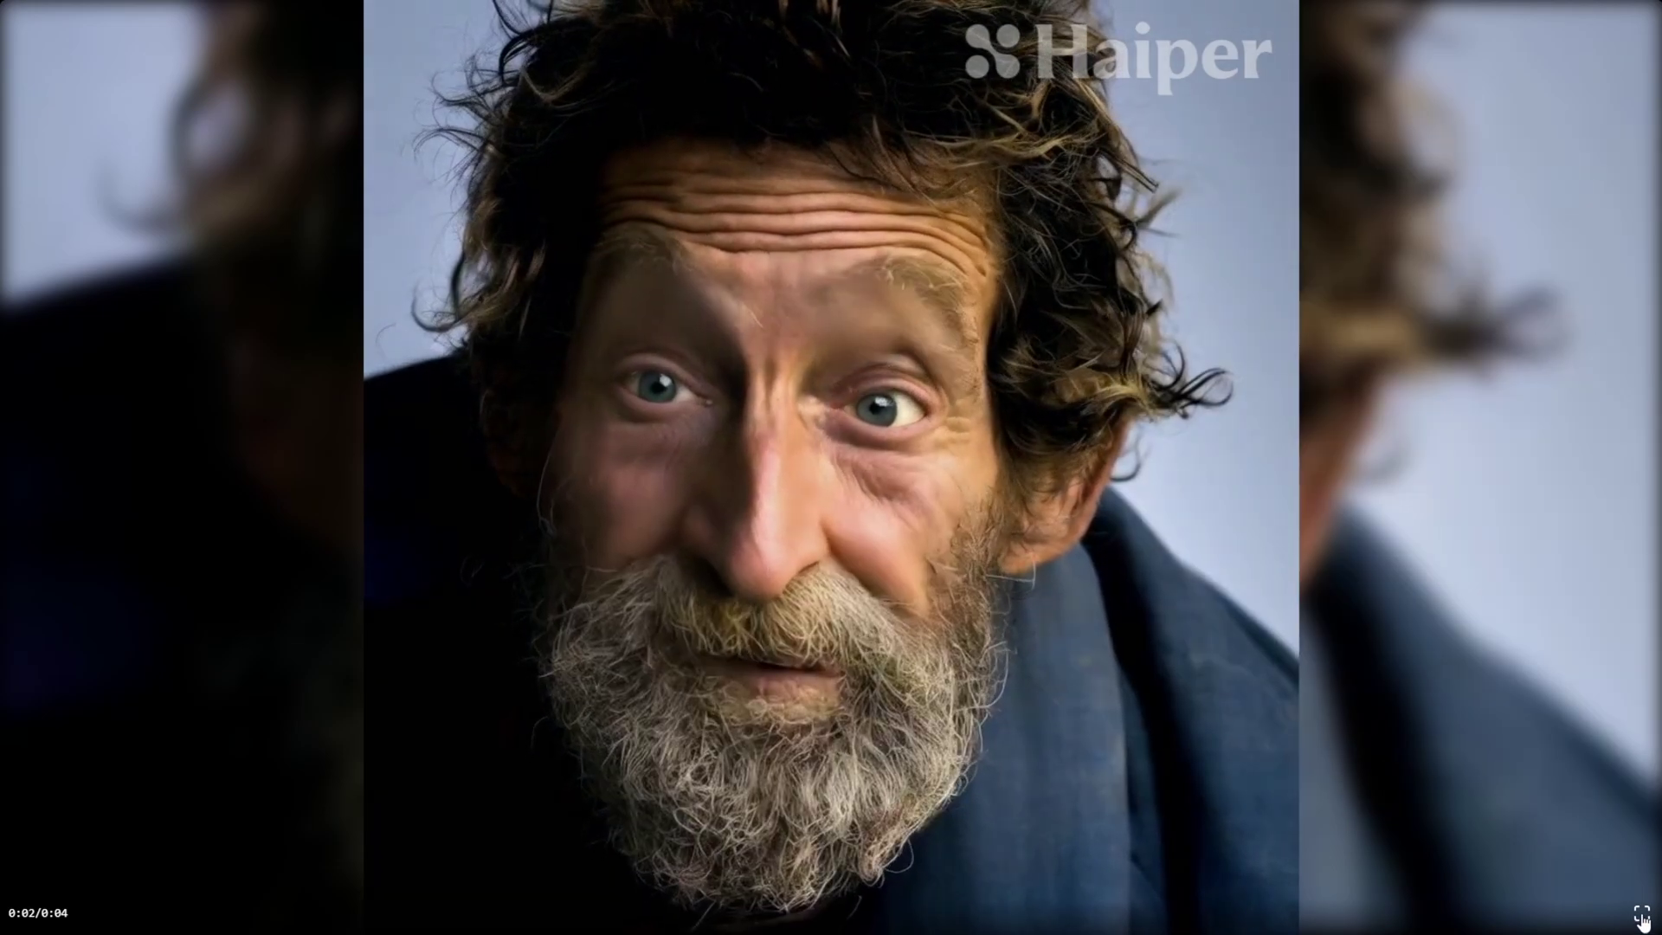
- Return to the Create gallery and preview the earth-moon collision clip full screen
{"action": "left_click", "coordinate": [1642, 916]}
{"action": "mouse_move", "coordinate": [957, 240]}
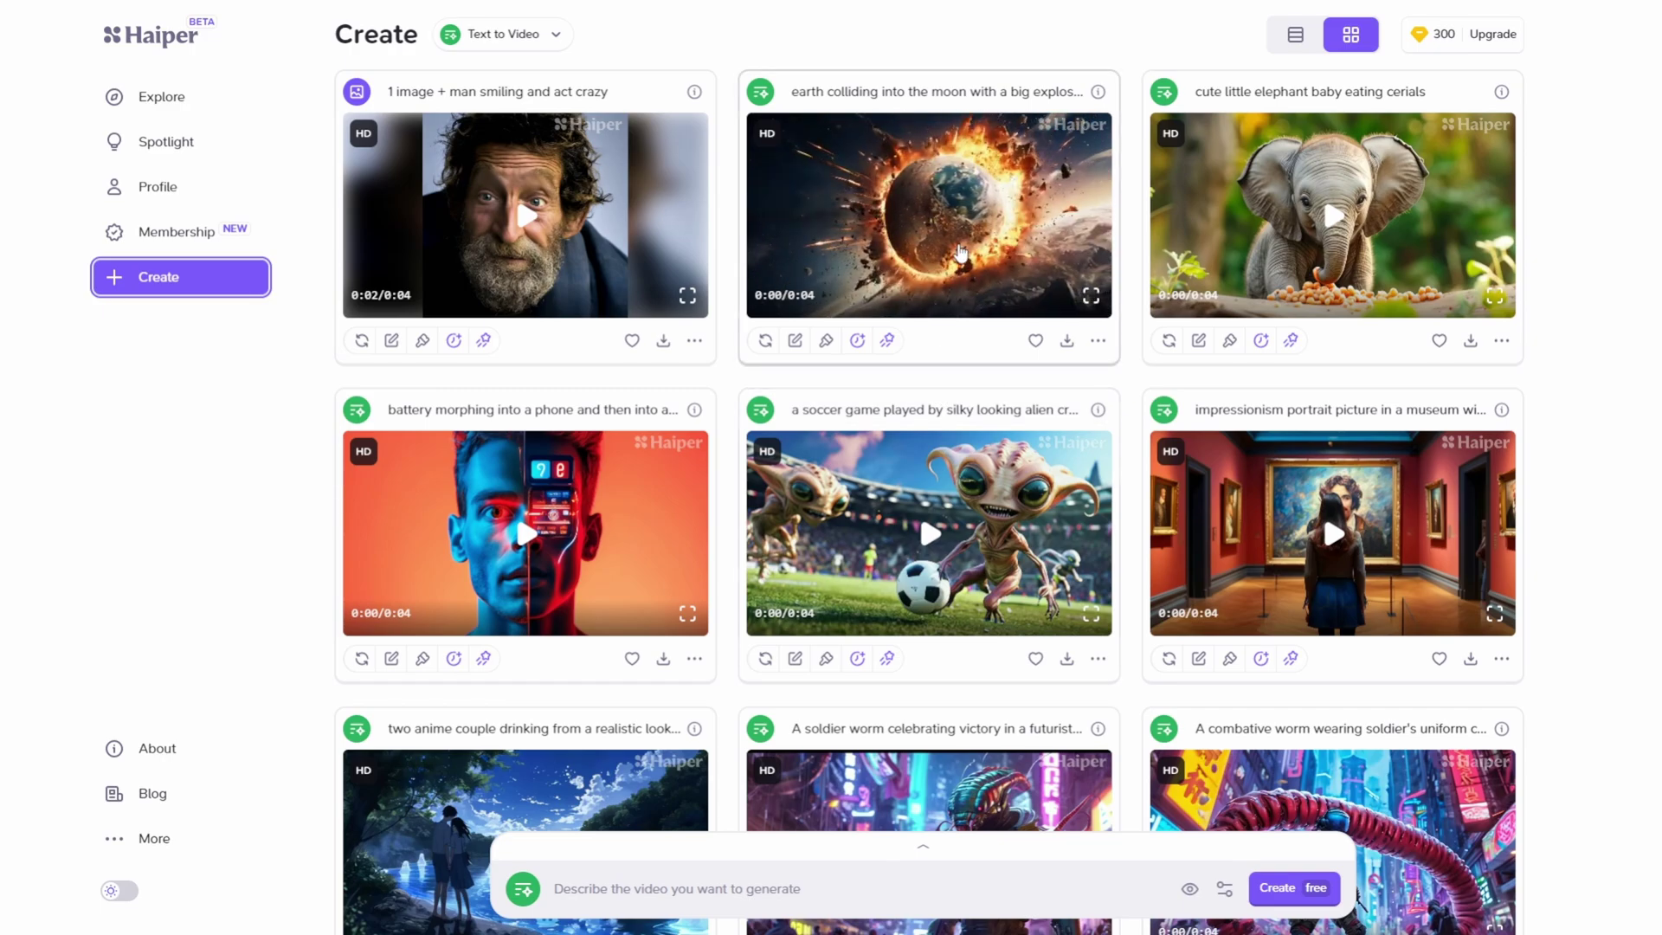
{"action": "left_click", "coordinate": [1091, 295]}
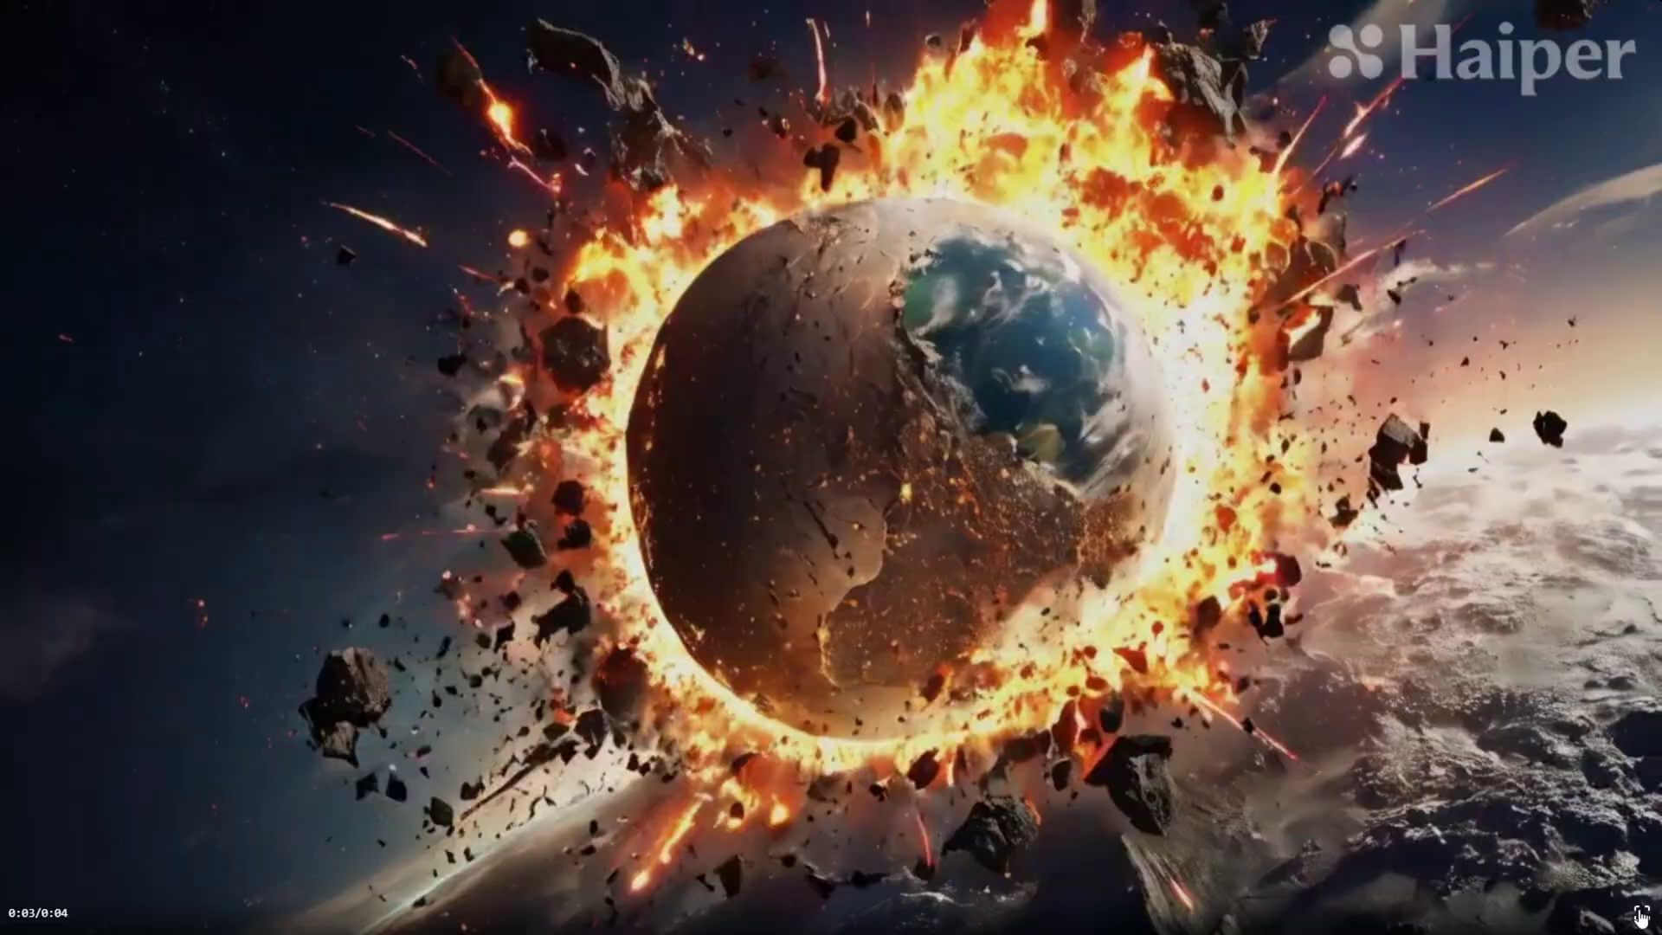
{"action": "left_click", "coordinate": [1640, 916]}
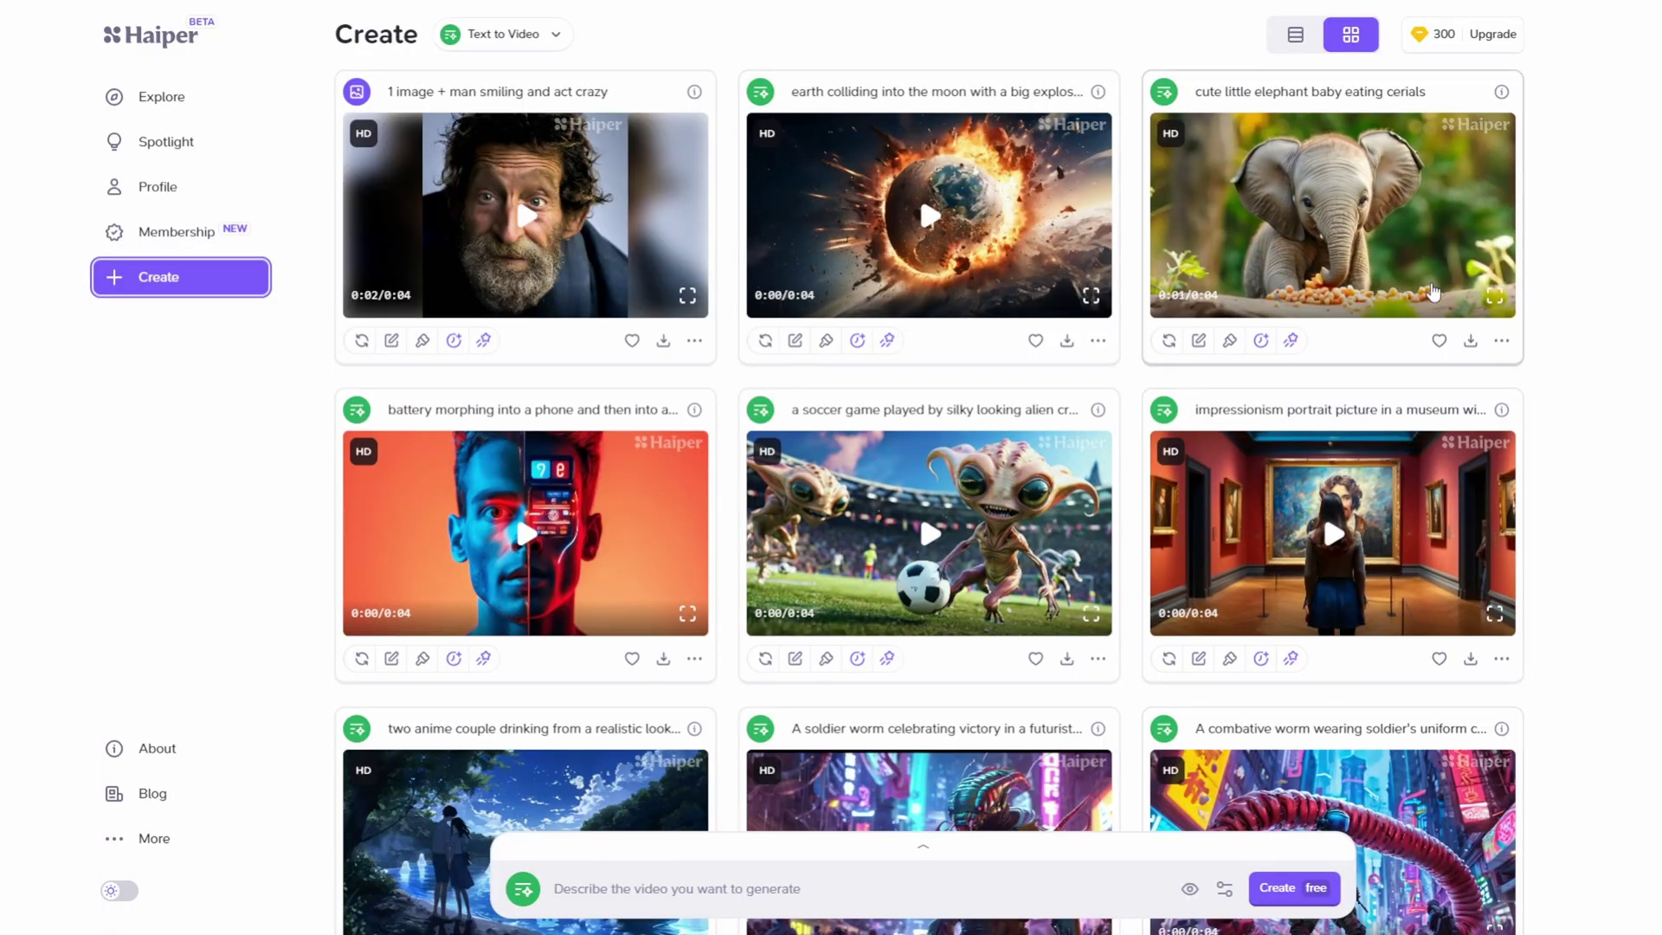
- Preview the baby elephant and alien soccer clips full screen, ending on the gallery
{"action": "left_click", "coordinate": [1495, 295]}
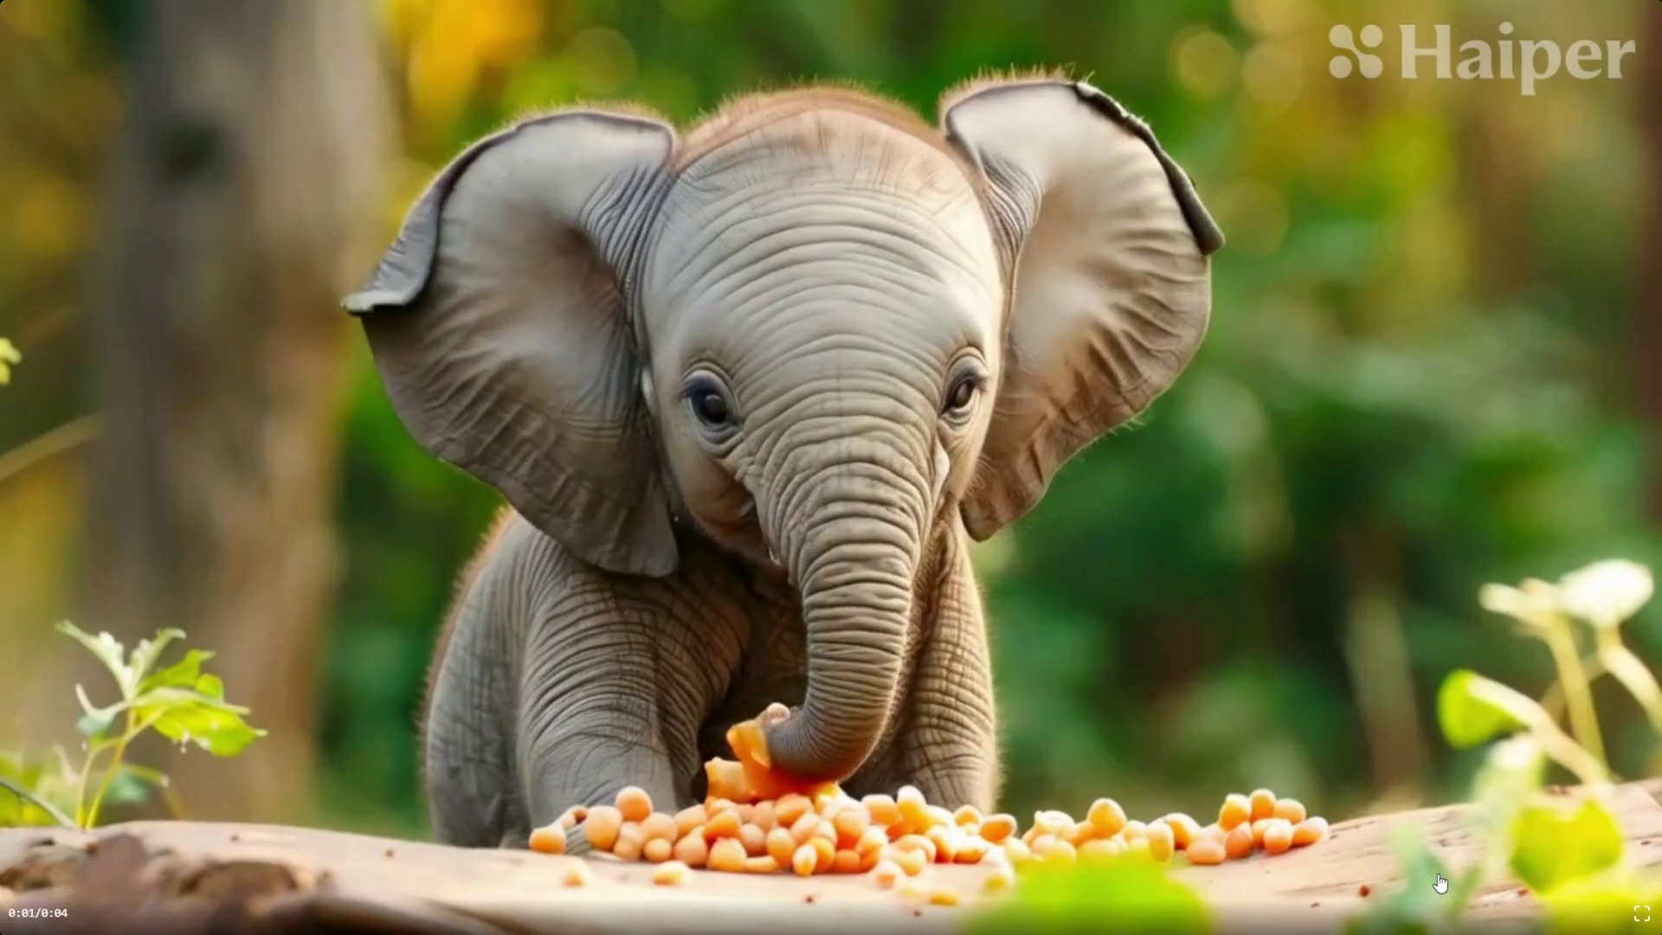
{"action": "left_click", "coordinate": [1643, 918]}
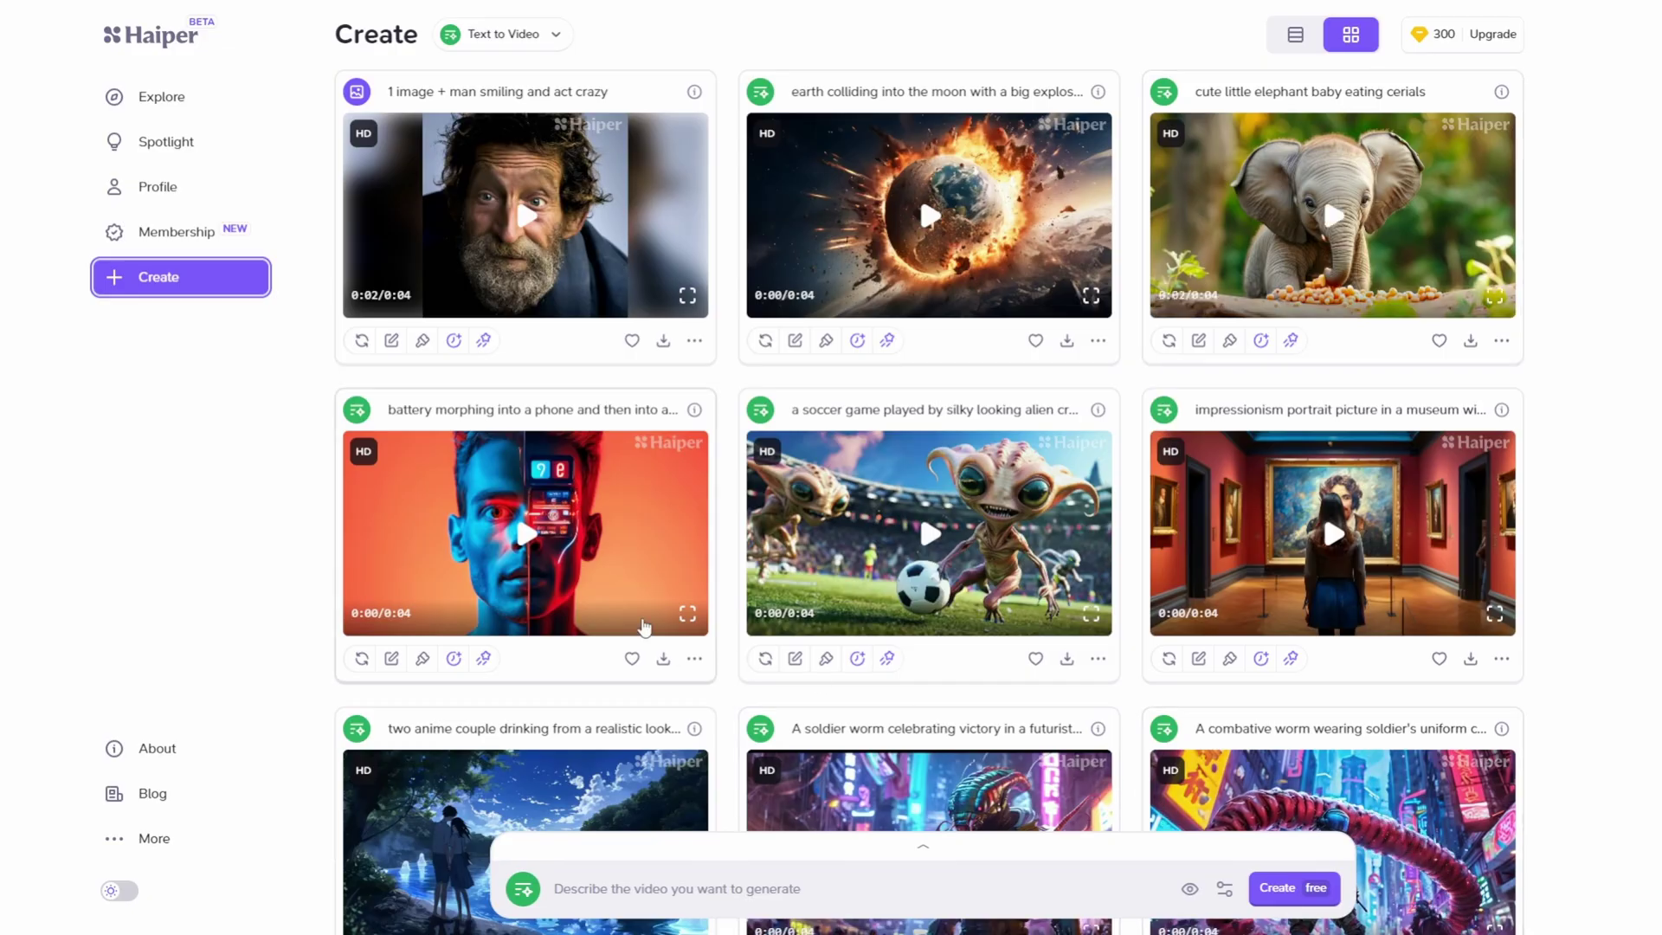
{"action": "left_click", "coordinate": [1091, 613]}
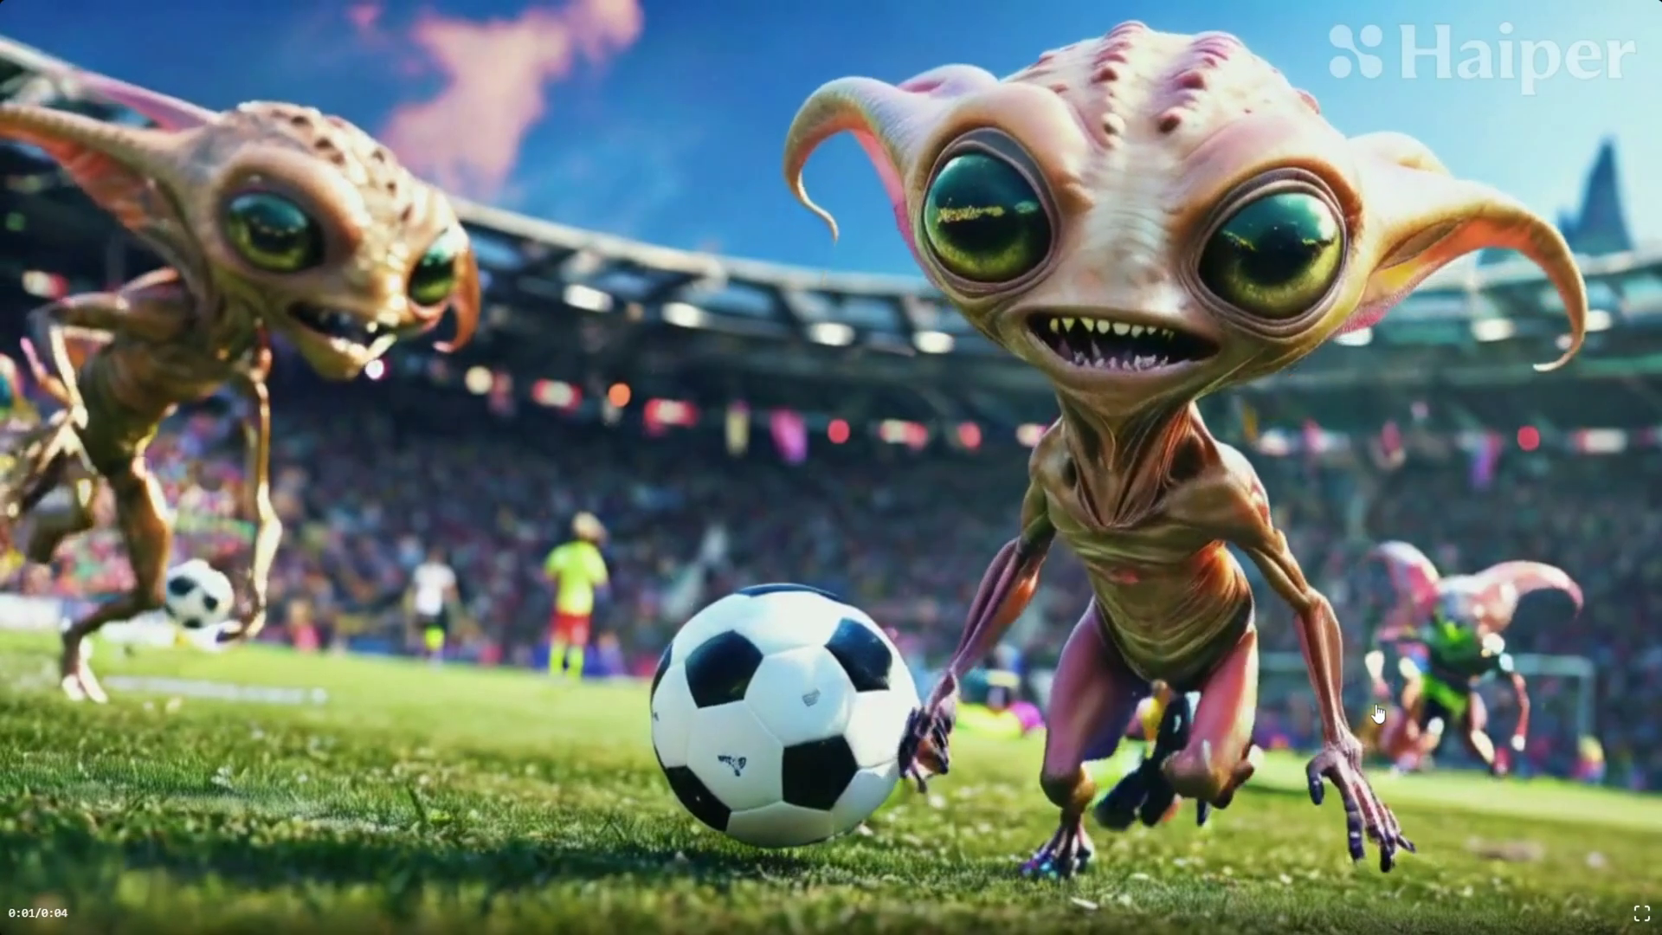
{"action": "key", "text": "Escape"}
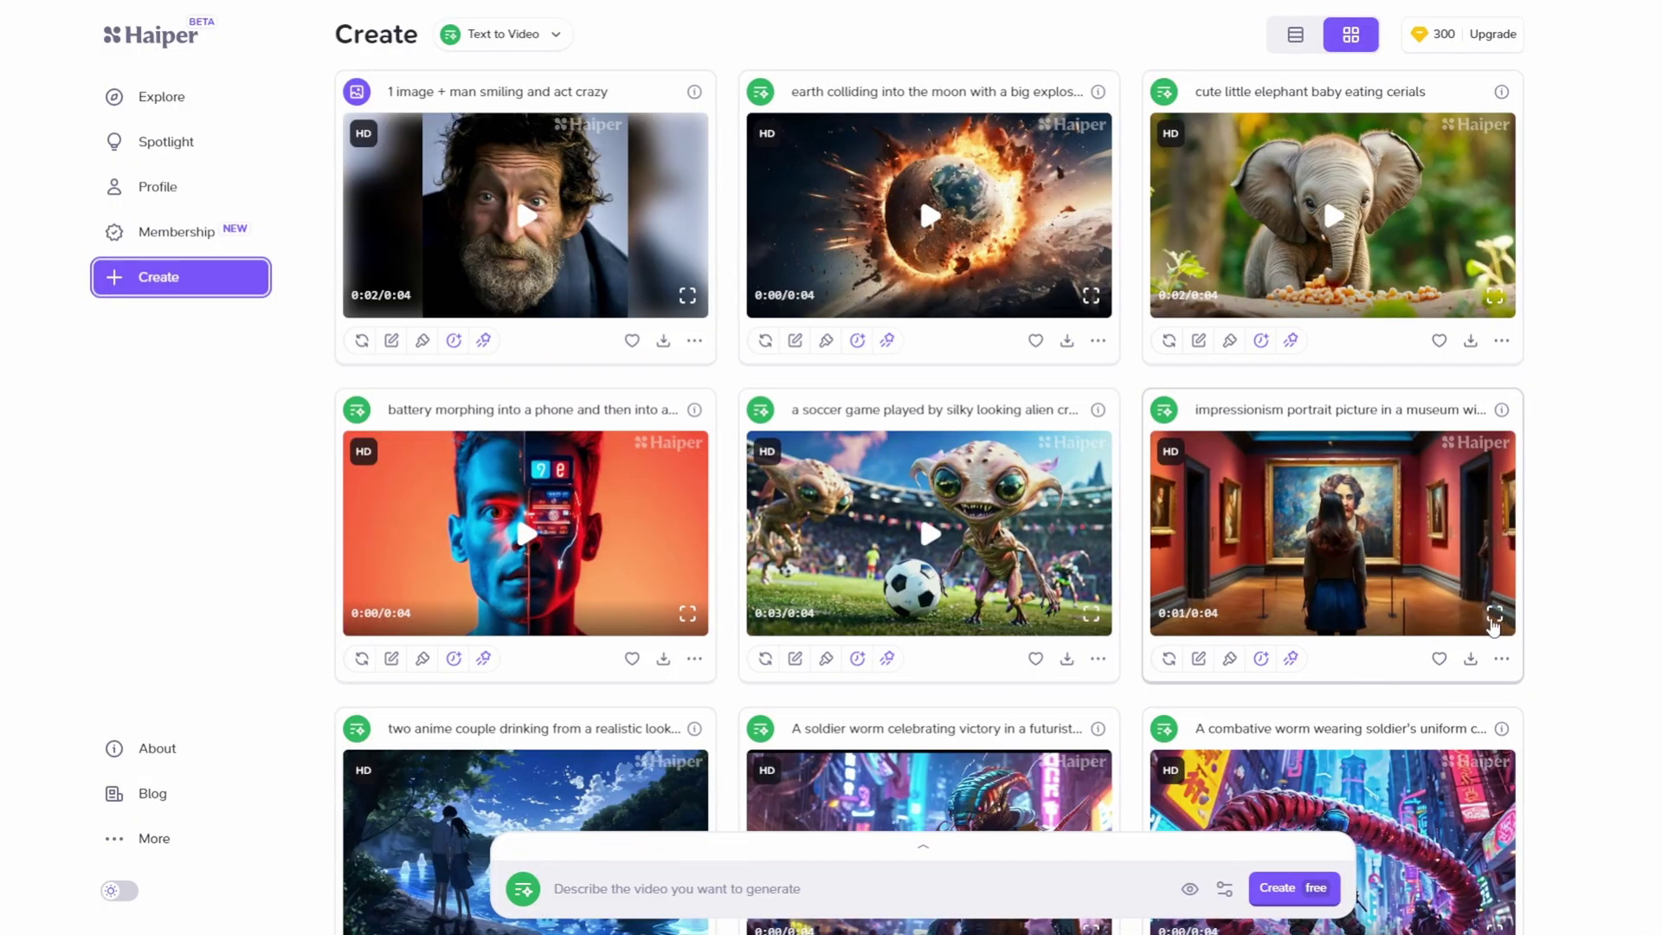
{"action": "left_click", "coordinate": [1493, 616]}
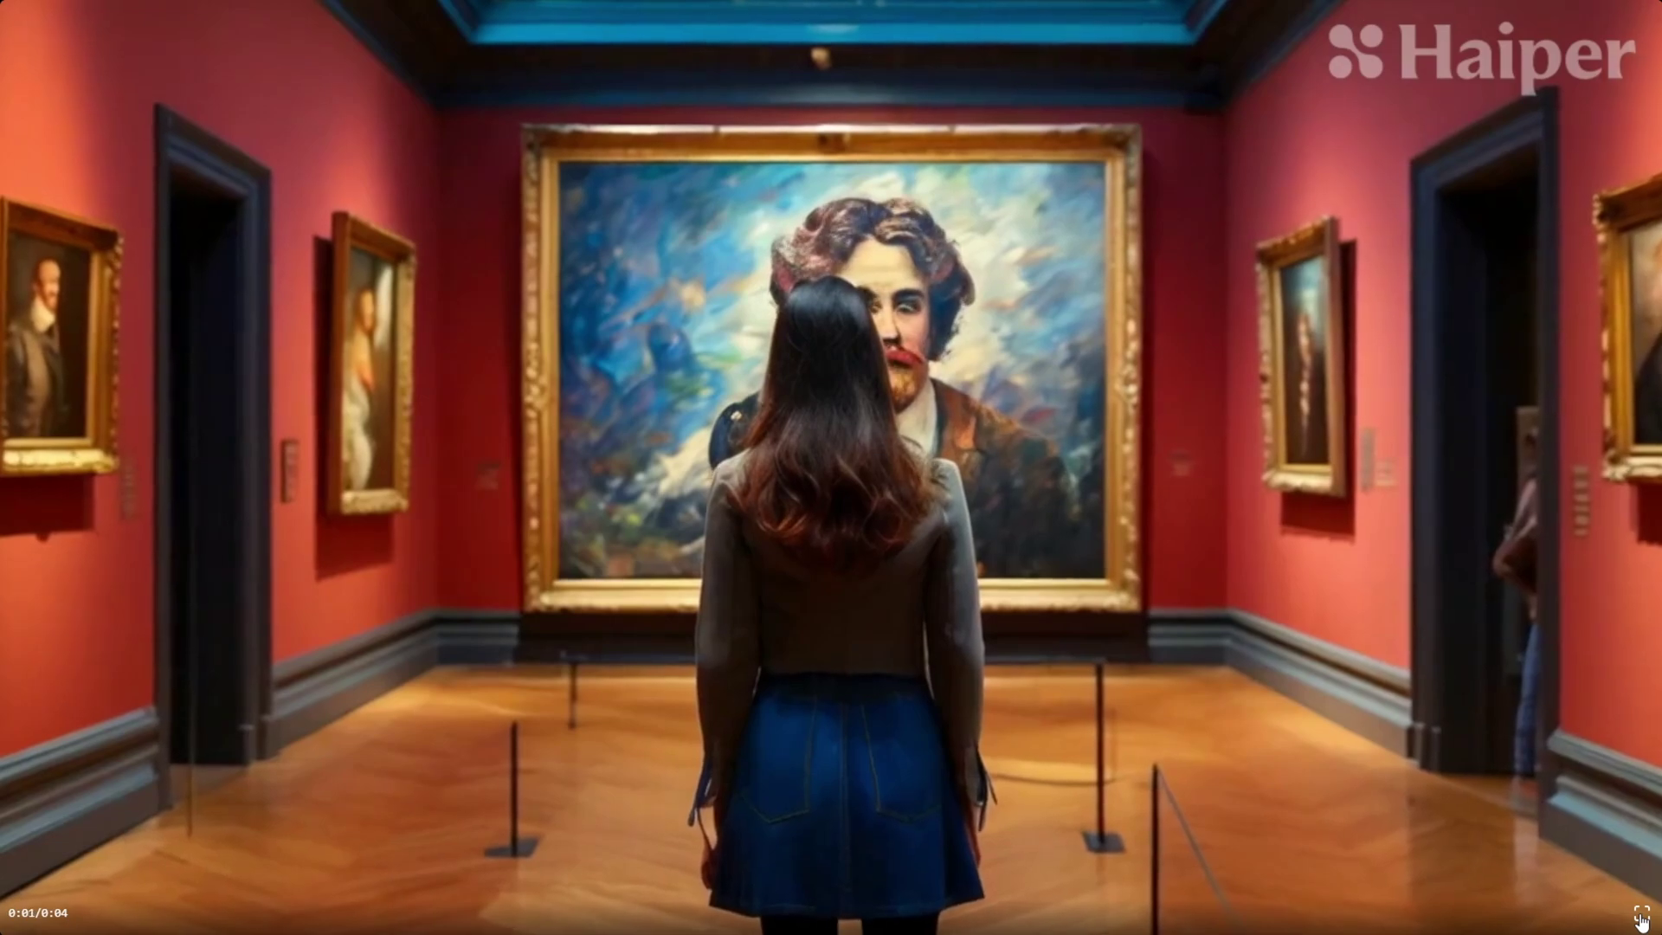
{"action": "left_click", "coordinate": [1640, 918]}
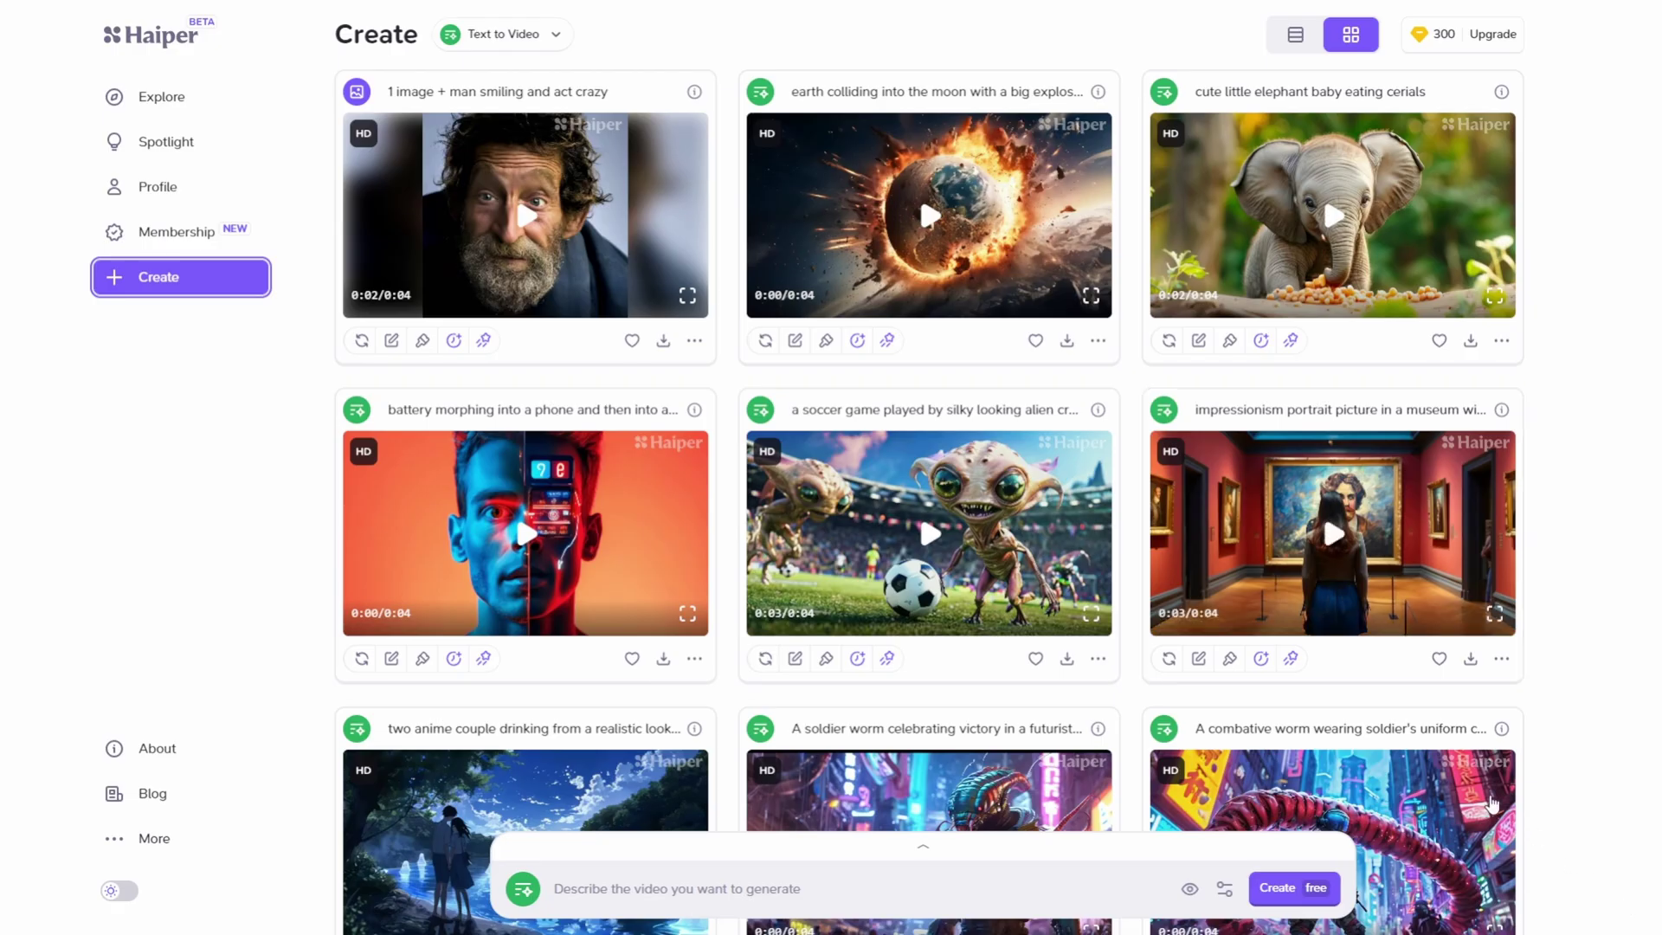
{"action": "scroll", "coordinate": [609, 617], "scroll_direction": "down", "scroll_amount": 3}
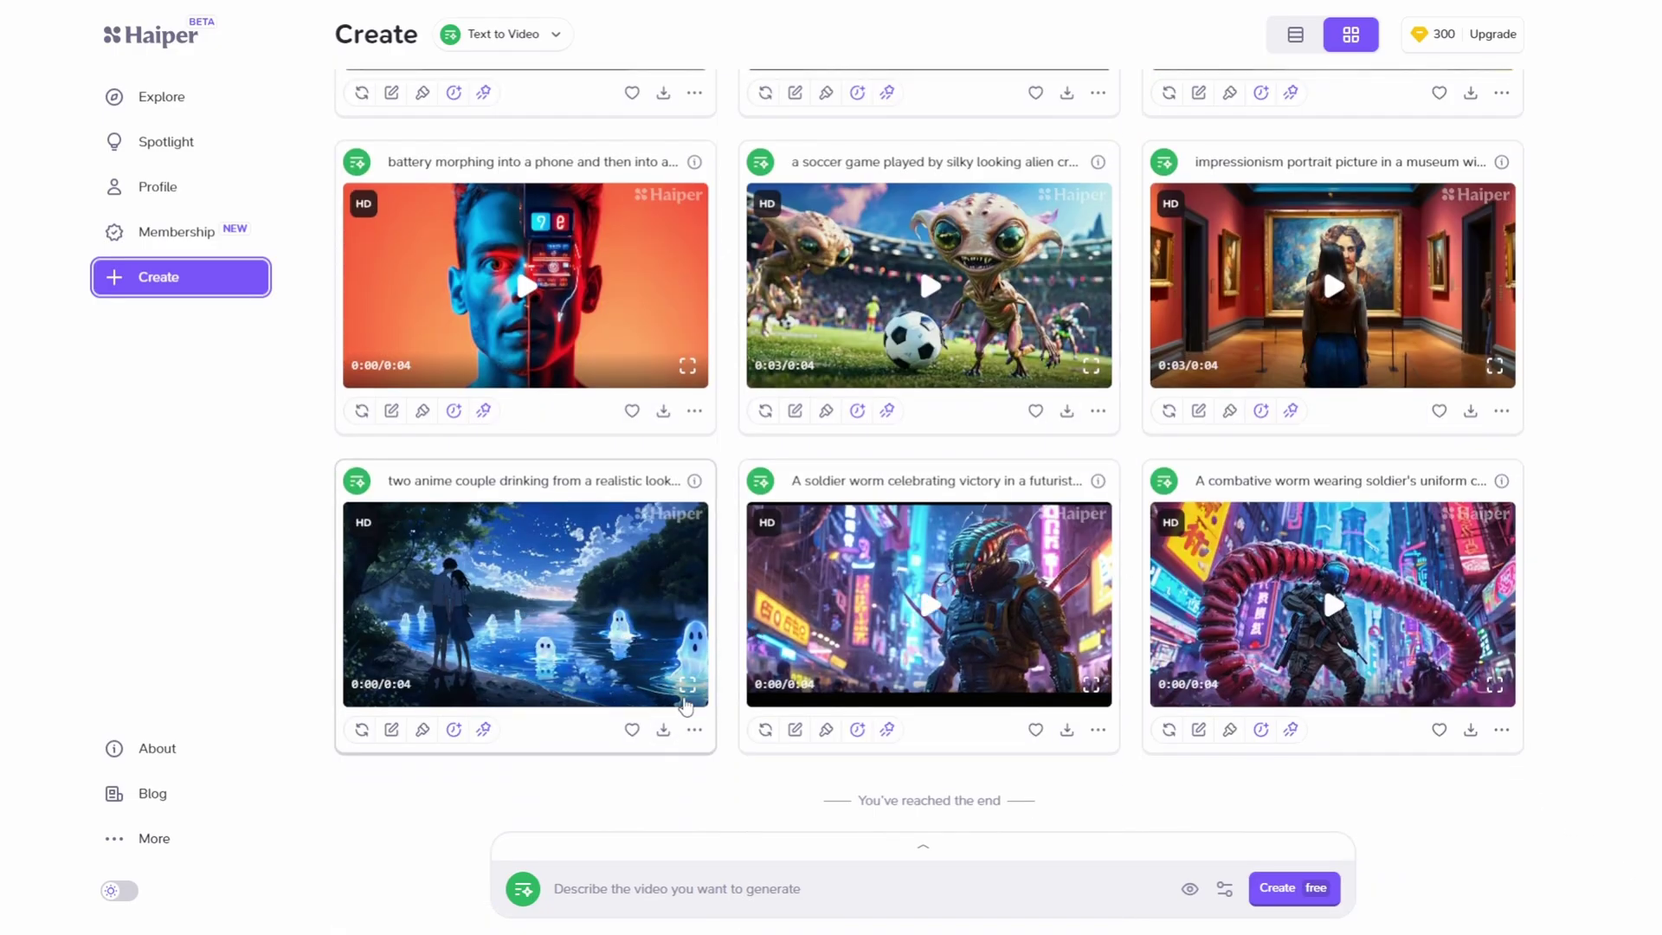
{"action": "left_click", "coordinate": [687, 685]}
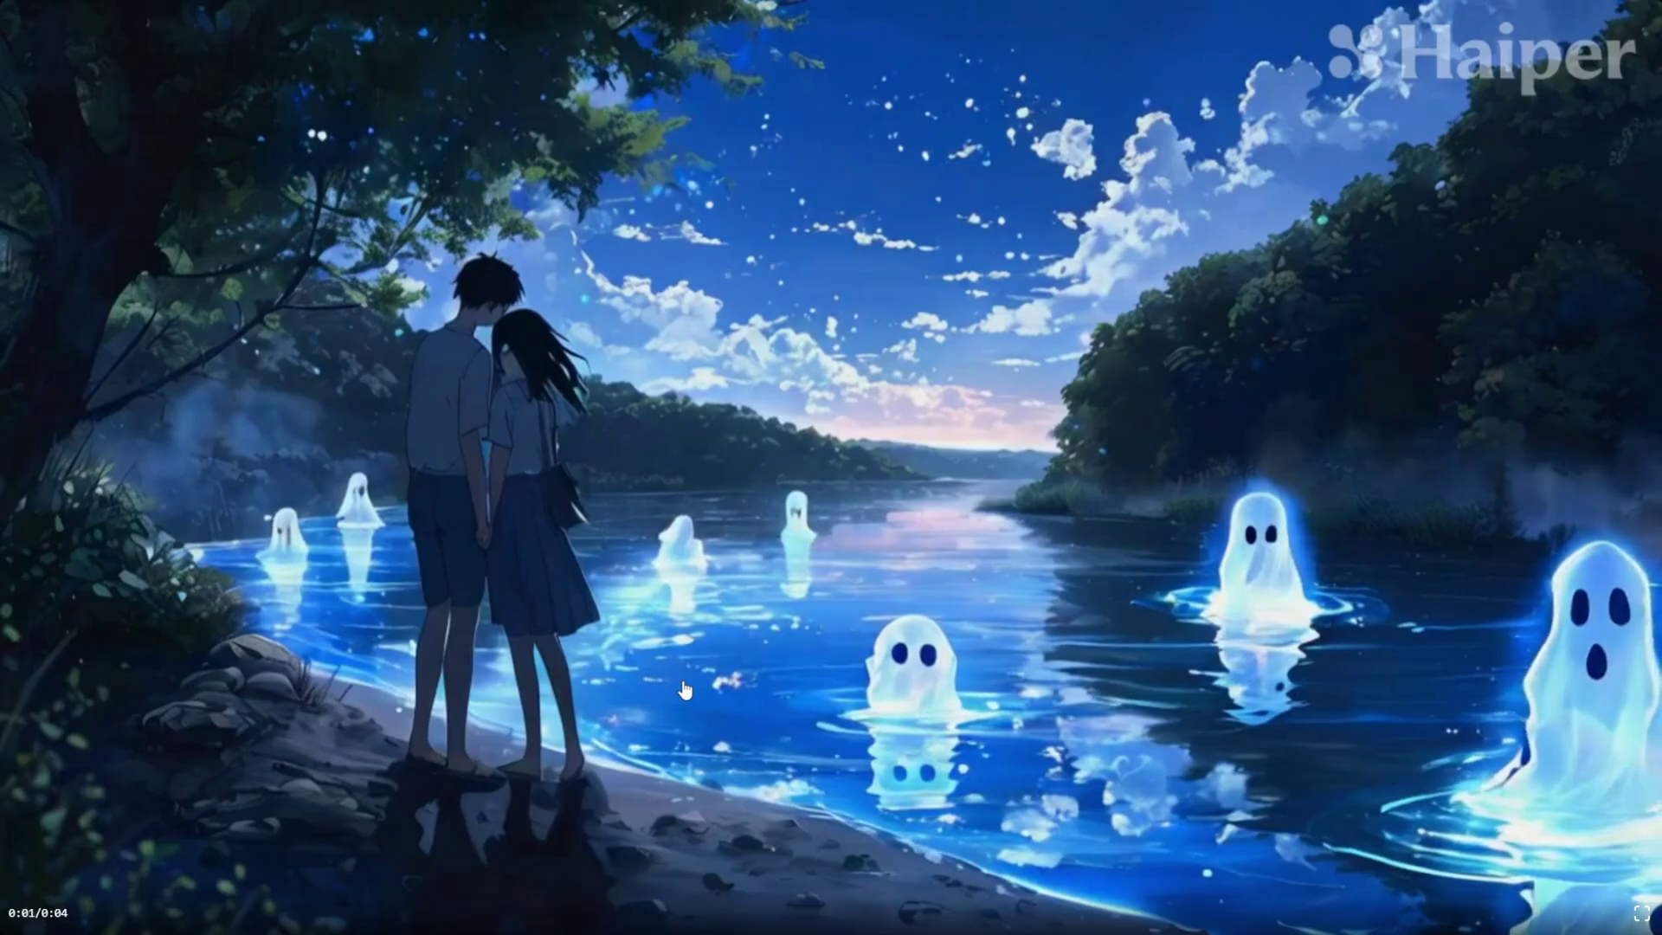
{"action": "left_click", "coordinate": [1639, 916]}
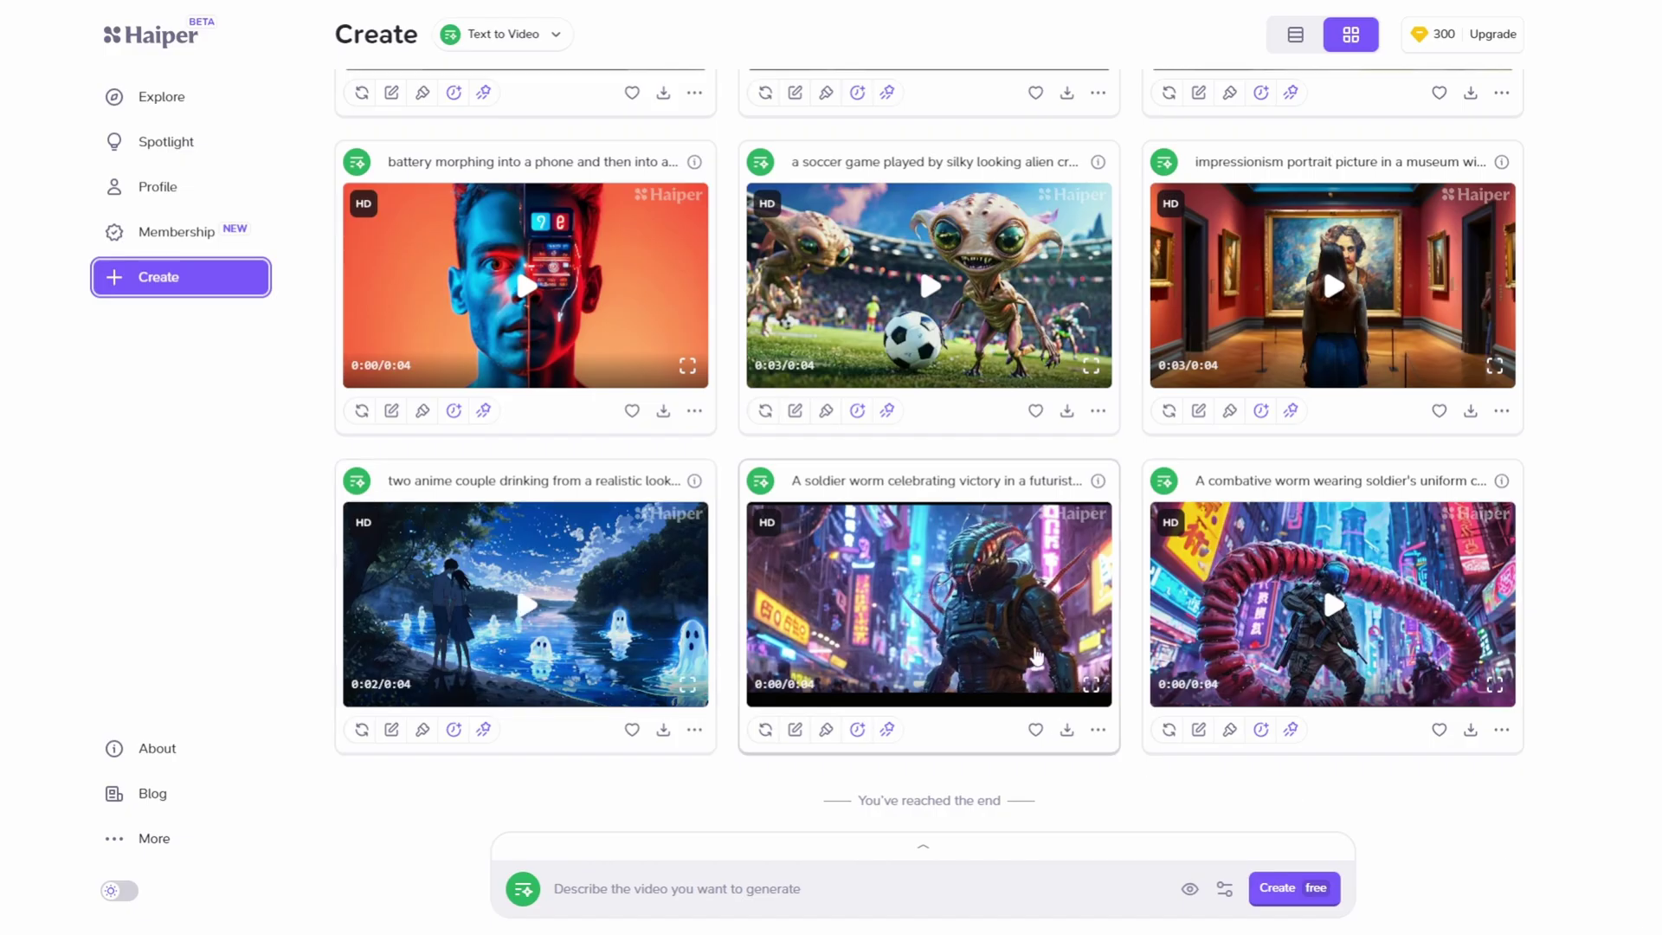
{"action": "left_click", "coordinate": [1090, 683]}
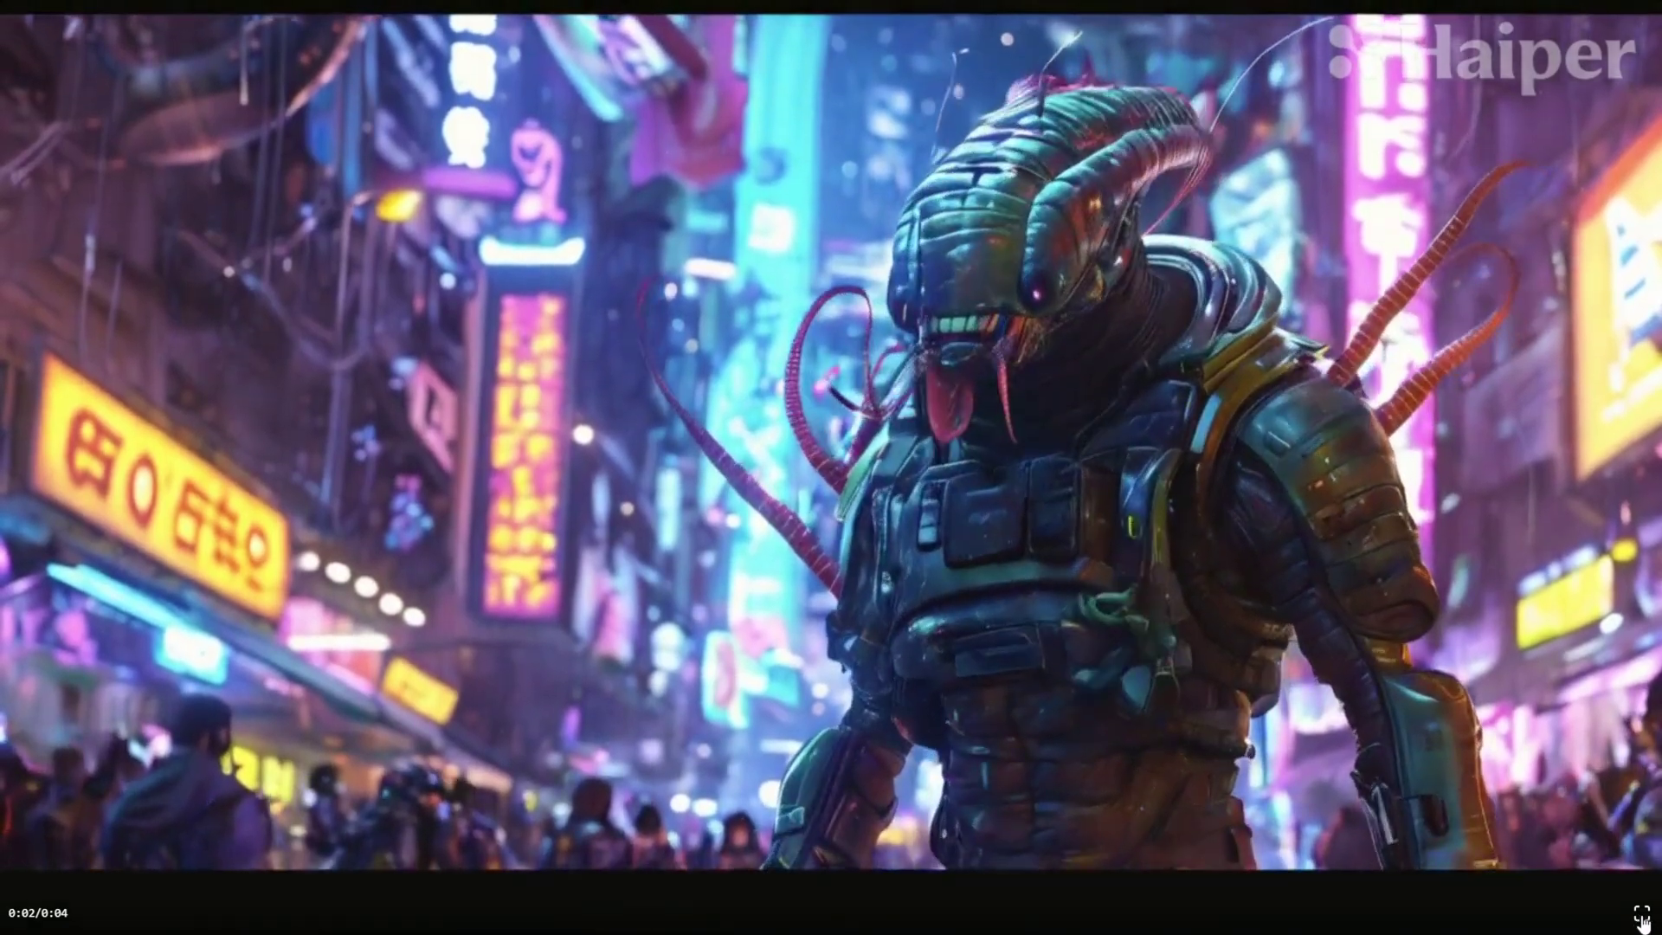
{"action": "left_click", "coordinate": [1641, 916]}
{"action": "scroll", "coordinate": [860, 611], "scroll_direction": "up", "scroll_amount": 3}
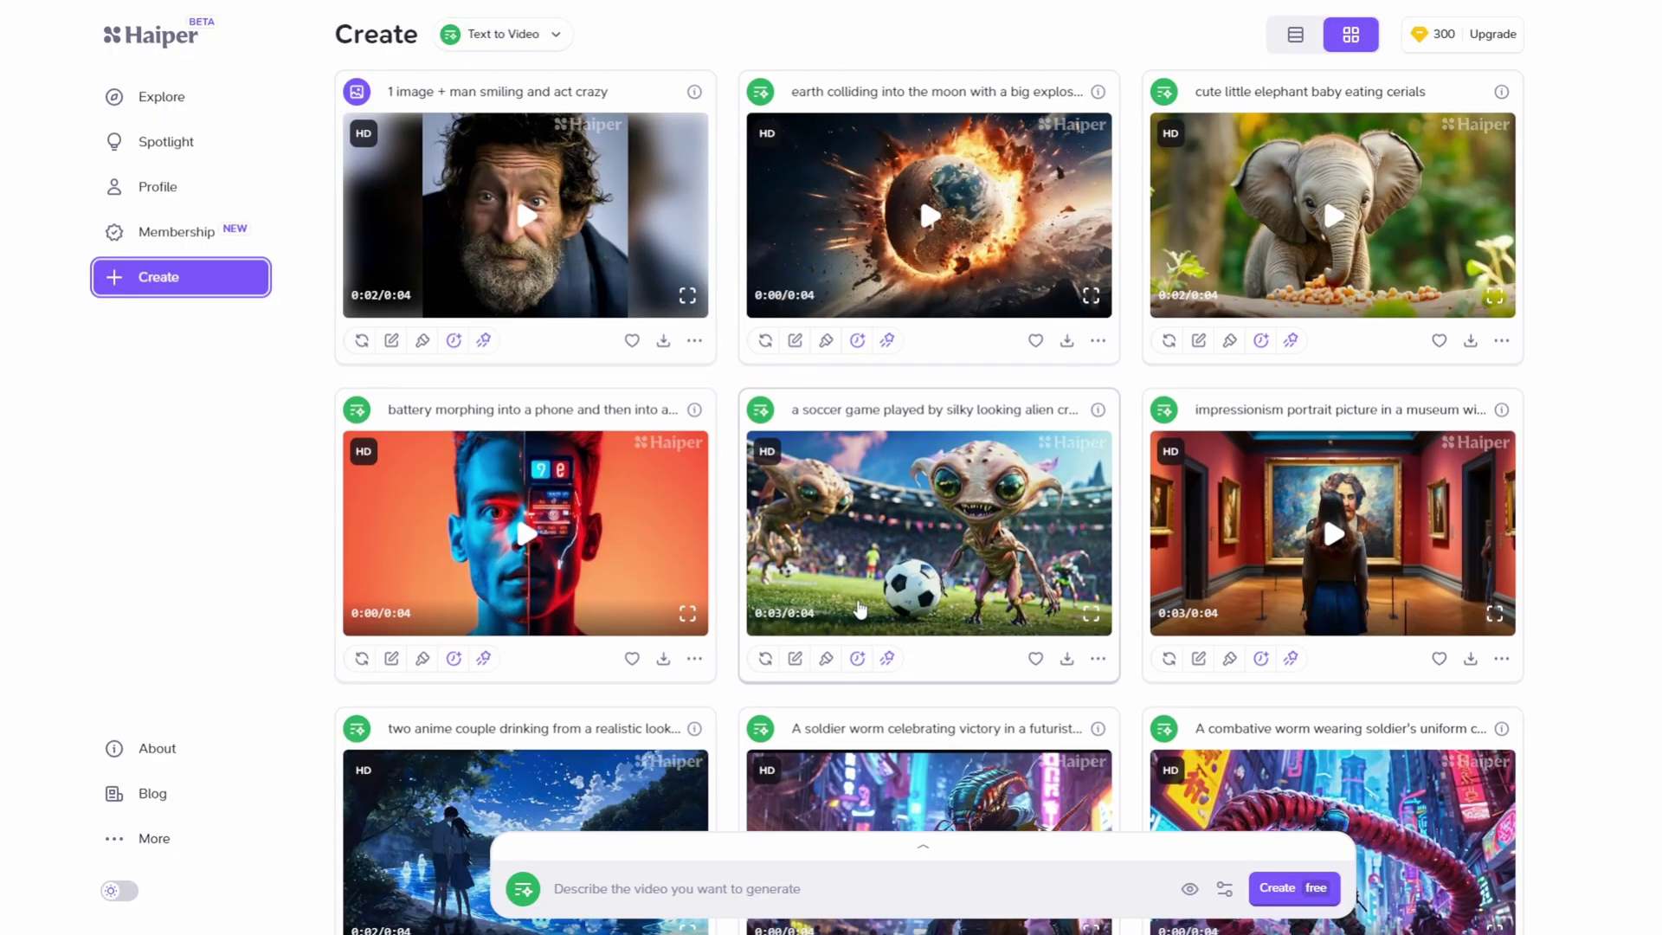
{"action": "scroll", "coordinate": [844, 546], "scroll_direction": "up", "scroll_amount": 2}
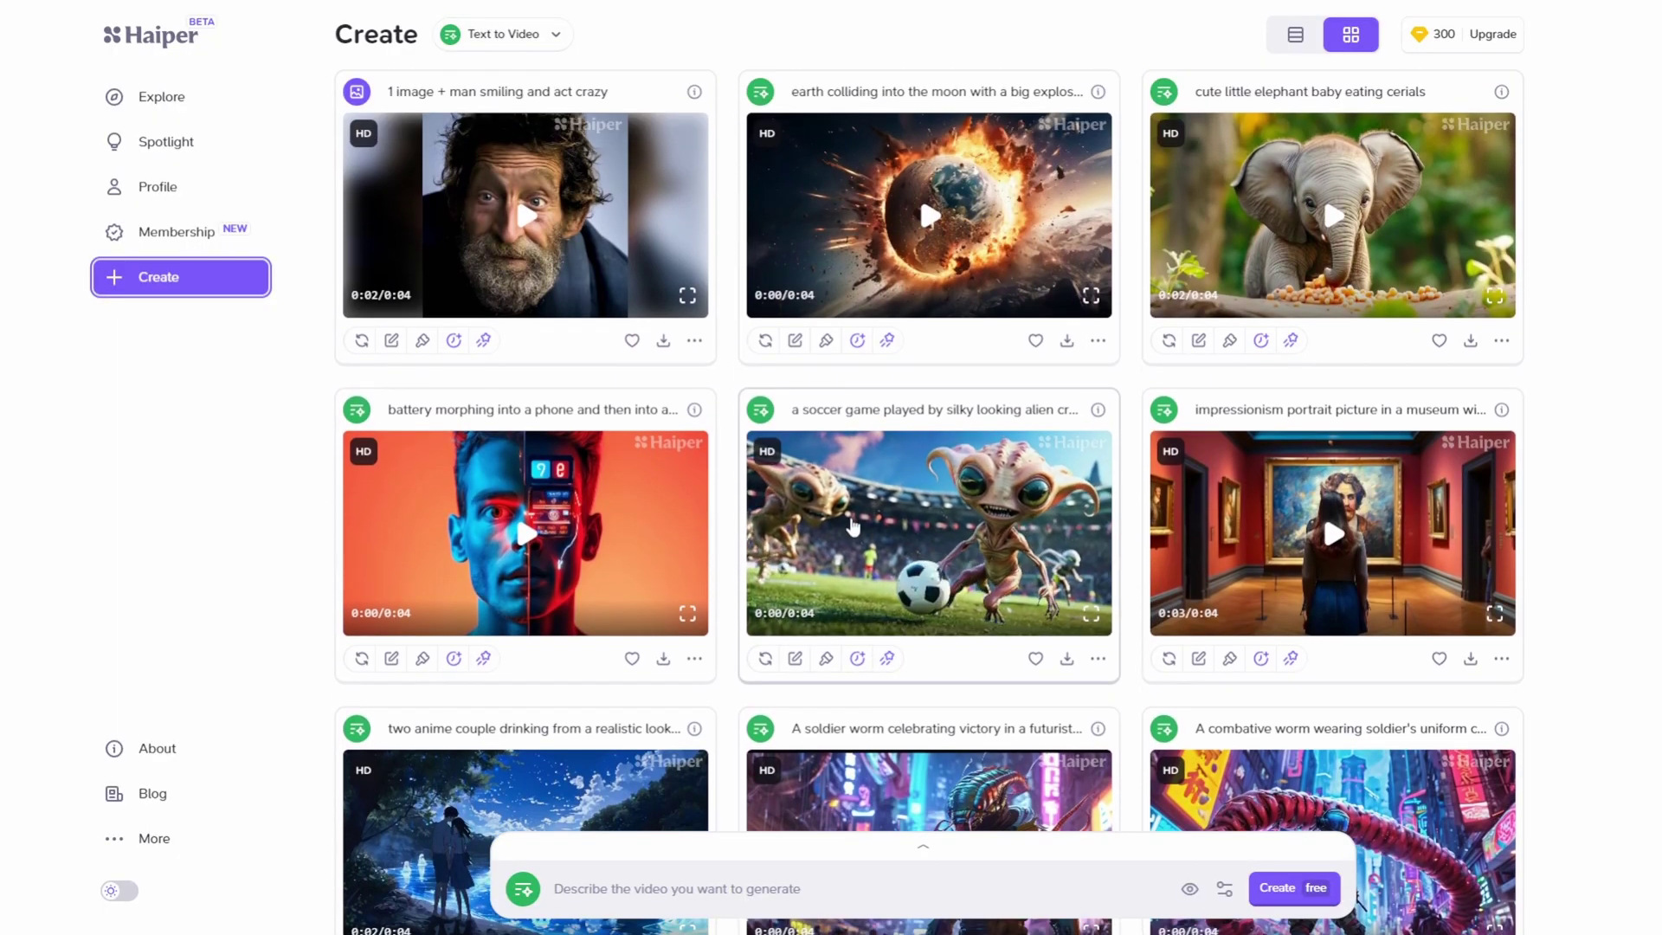